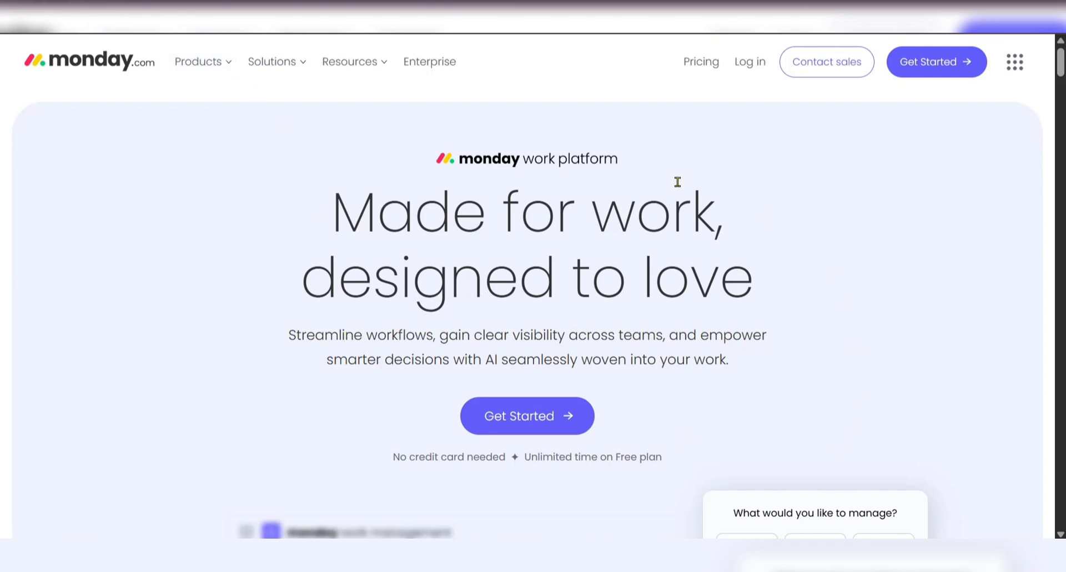
Sign up for a free monday.com account using the existing Google account and approve the sign-in.
click(899, 64)
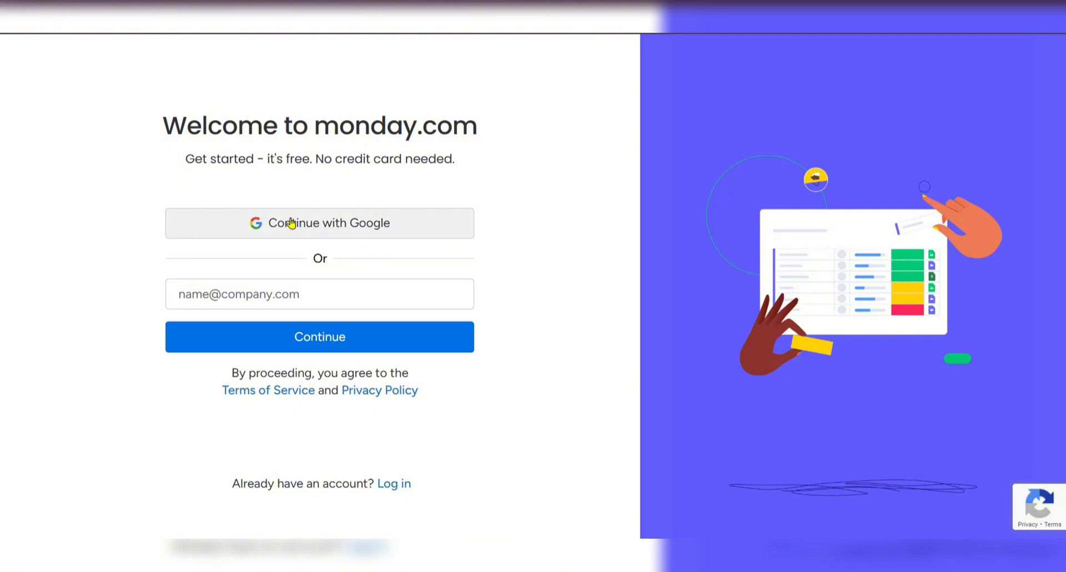
click(312, 230)
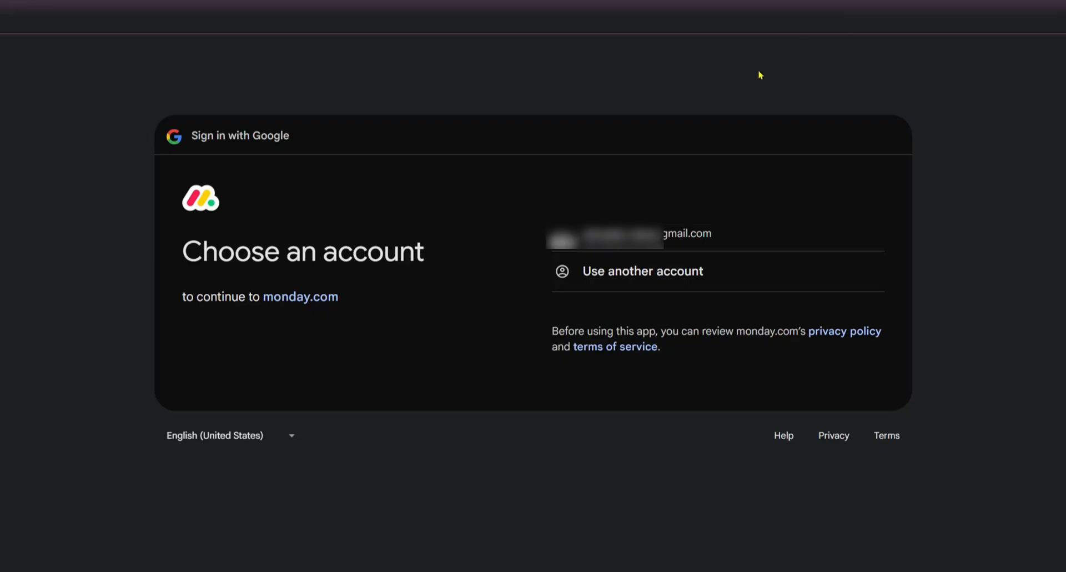
click(750, 230)
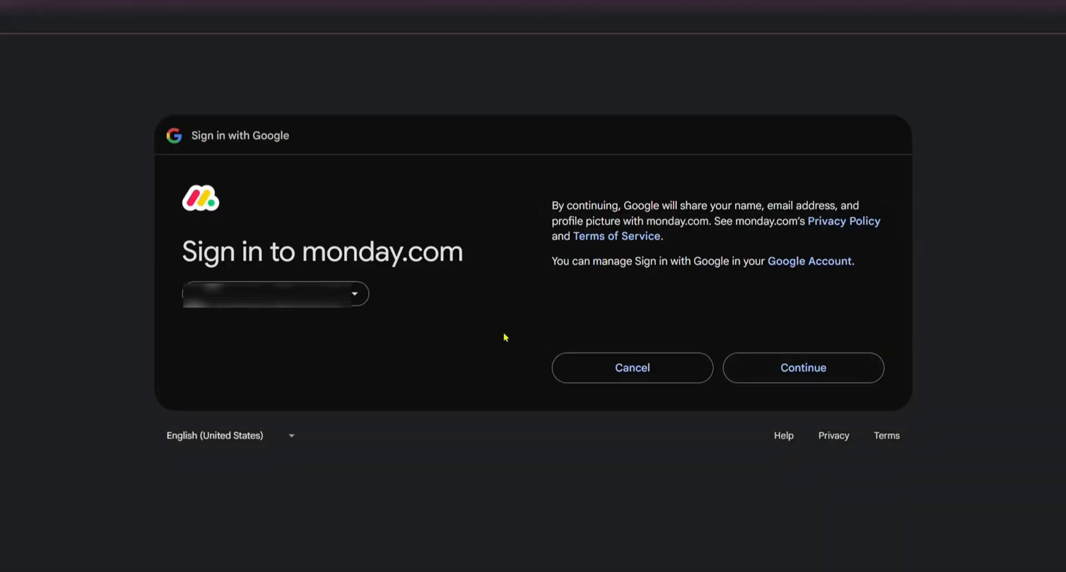
click(777, 375)
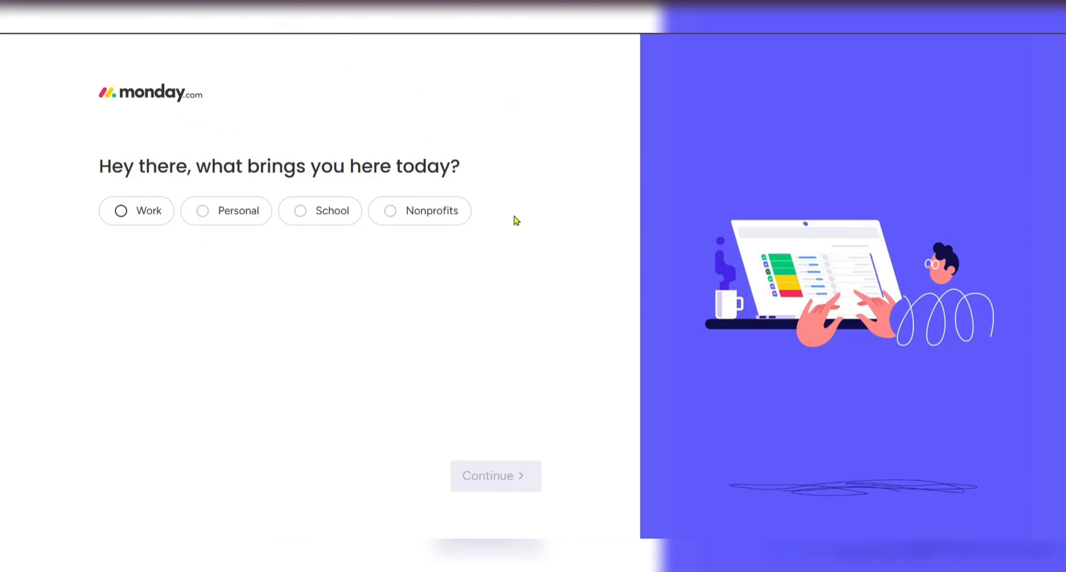
Answer the onboarding questions with Personal use, Education as the area to manage and Task management as the focus.
click(203, 214)
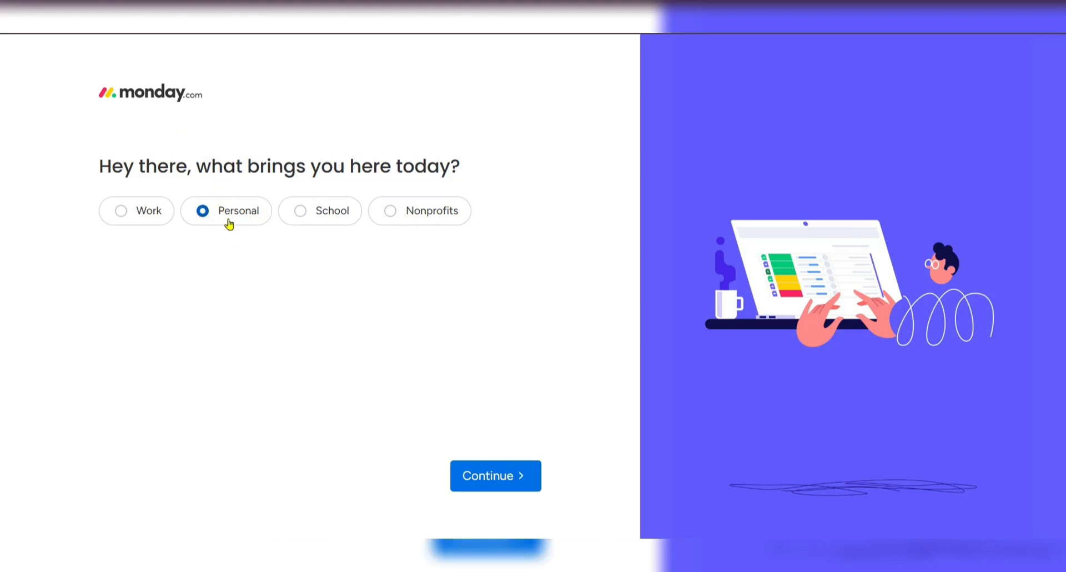
click(507, 483)
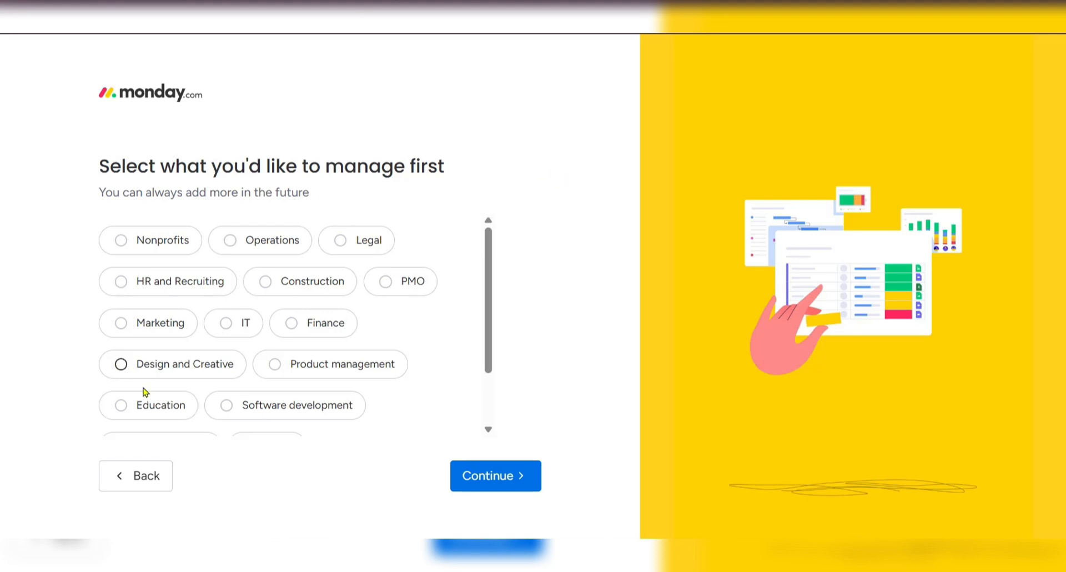
click(117, 411)
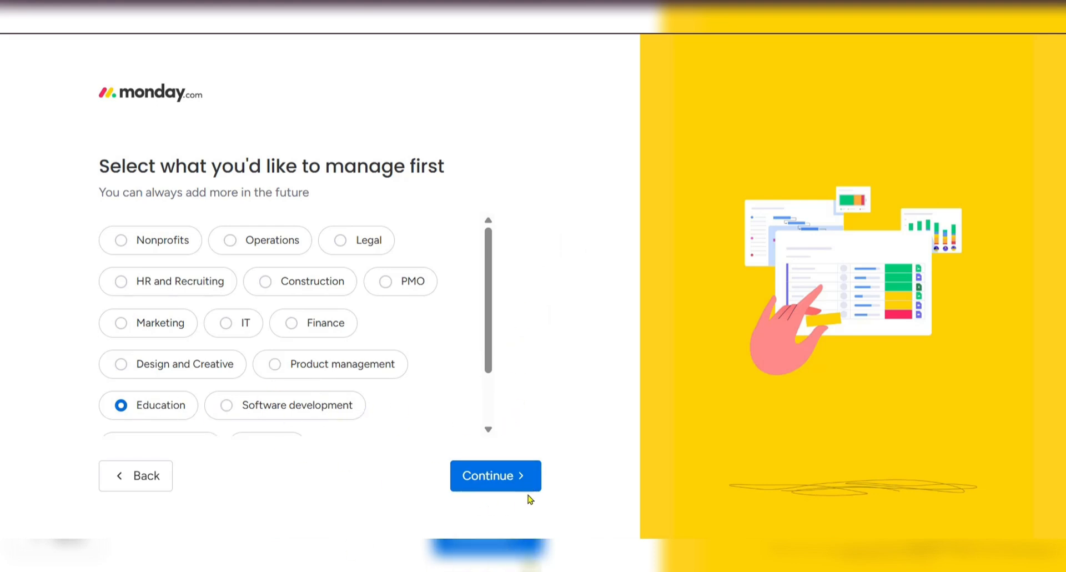
click(483, 490)
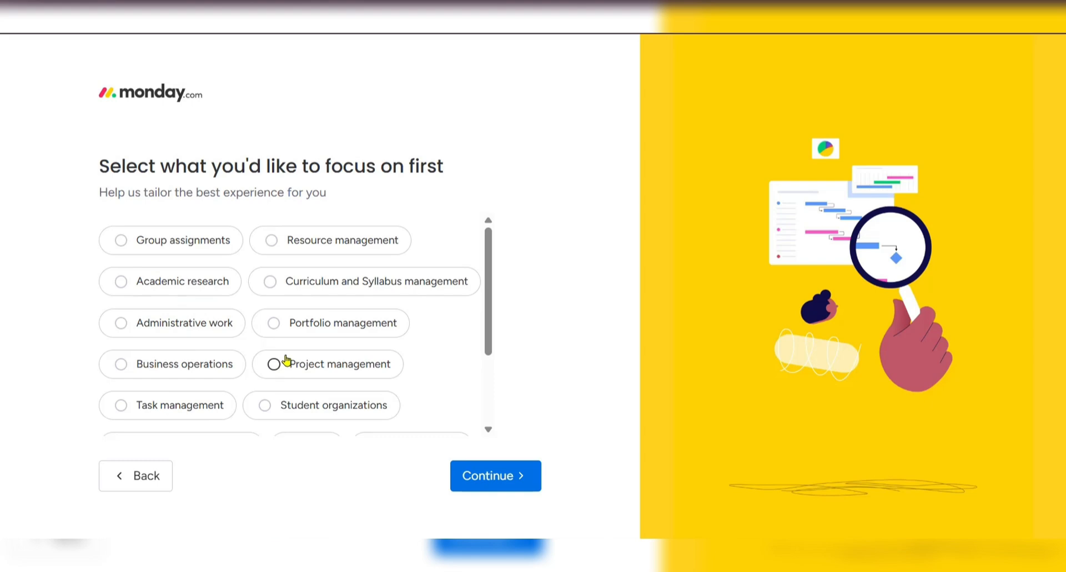
click(120, 405)
click(492, 482)
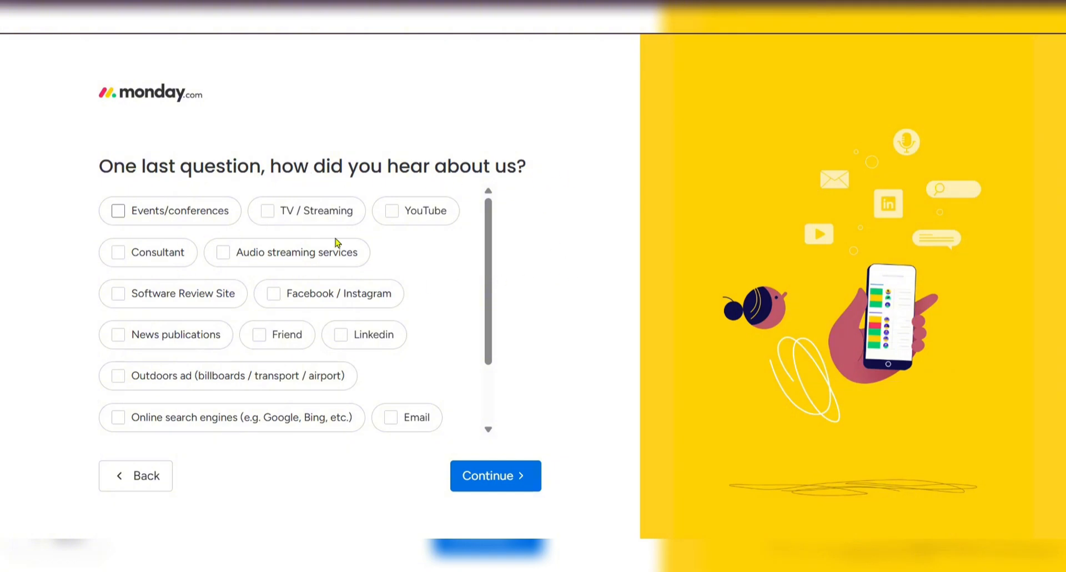
Give YouTube as the answer to how you heard about the service and submit it.
click(392, 212)
scroll(335, 377, down, 2)
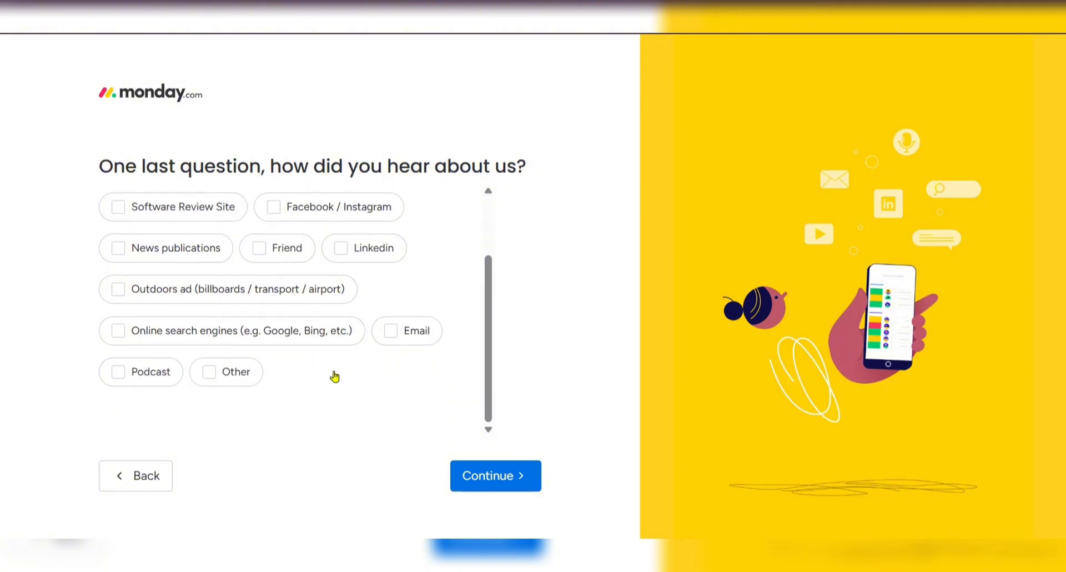
scroll(335, 377, up, 2)
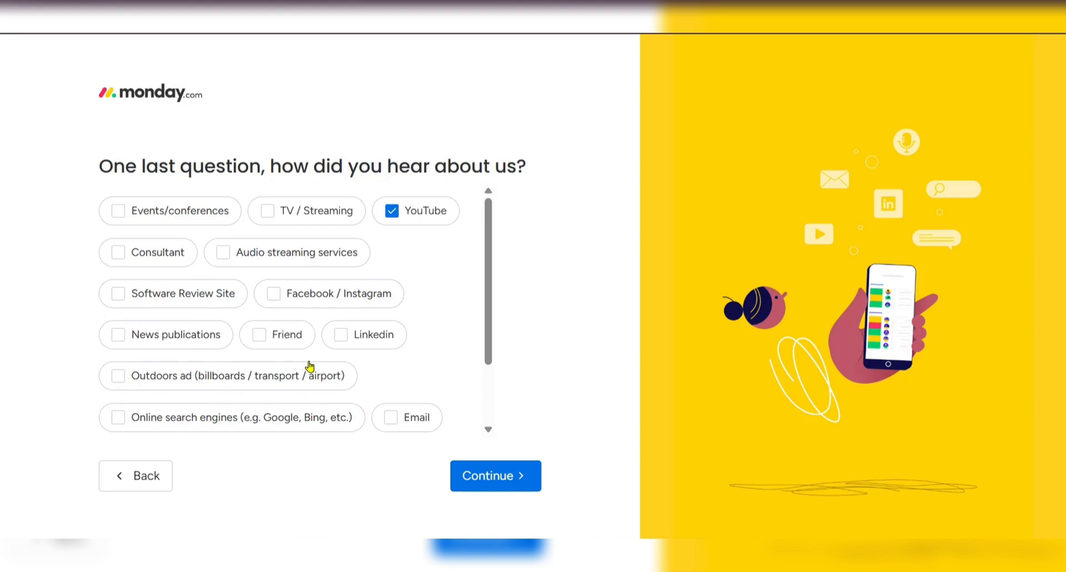
click(490, 483)
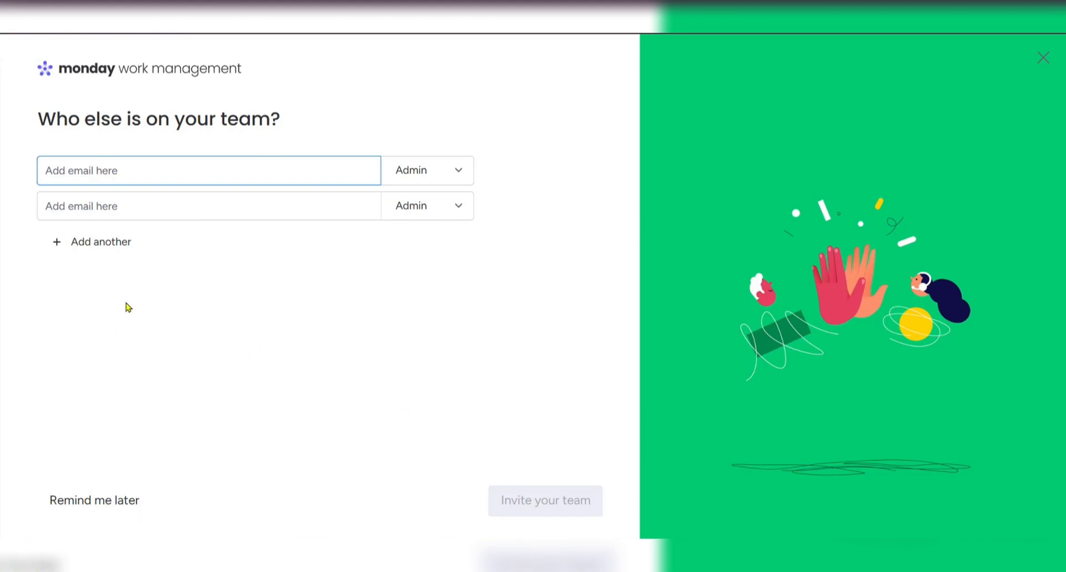
Postpone inviting team members and name the first board 9th Grade.
click(107, 505)
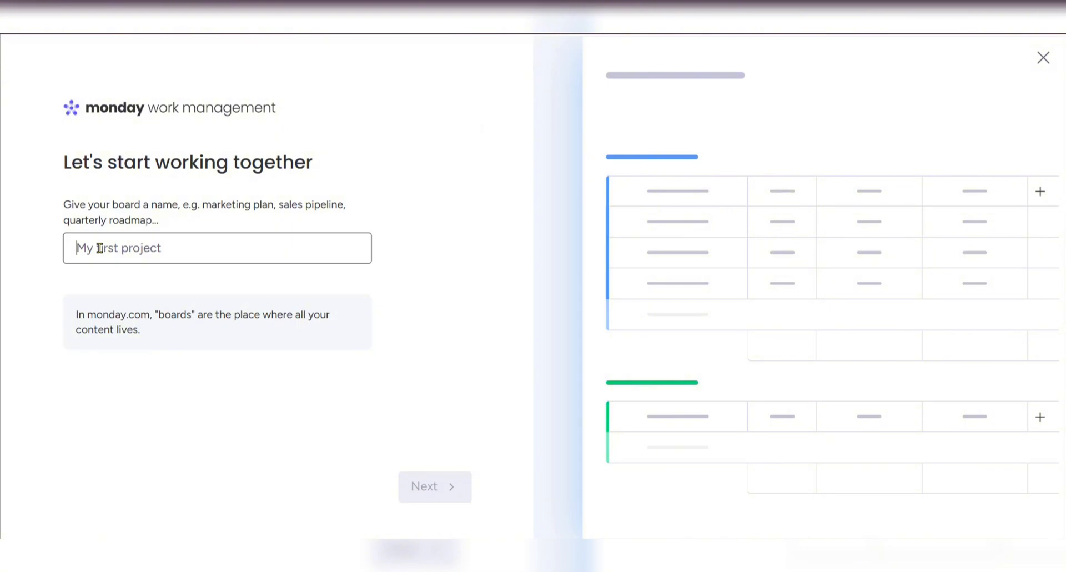
text(9th Grade)
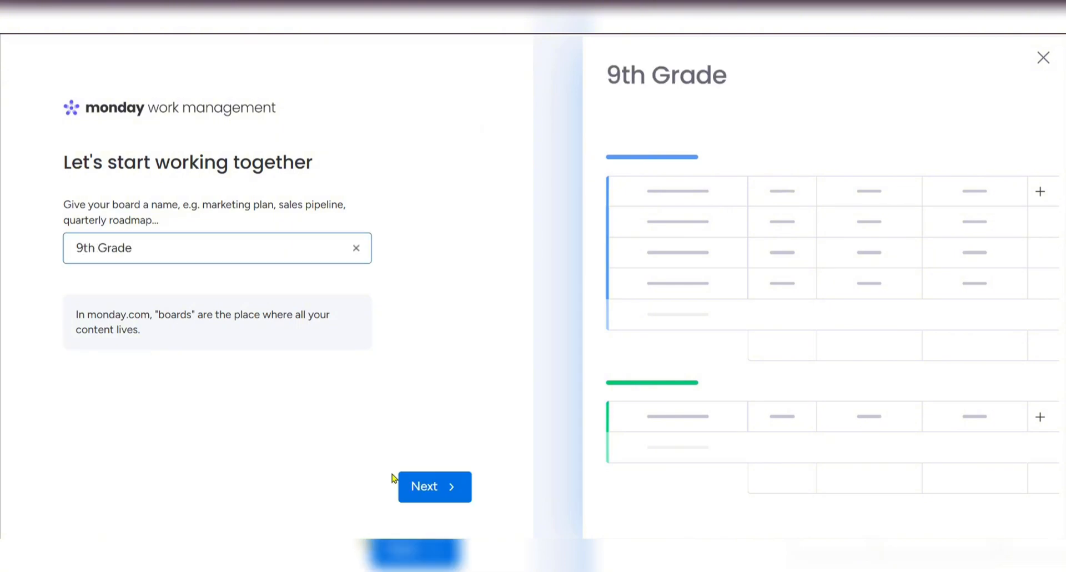
click(432, 489)
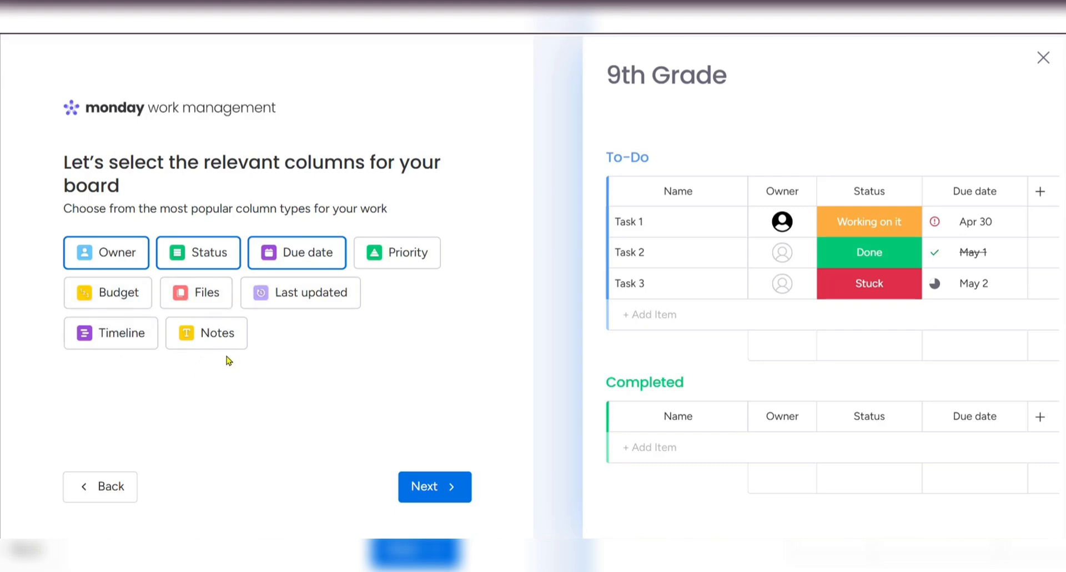
Add the Notes, Files, Priority, Last updated and Timeline columns to the 9th Grade board.
click(222, 337)
click(214, 304)
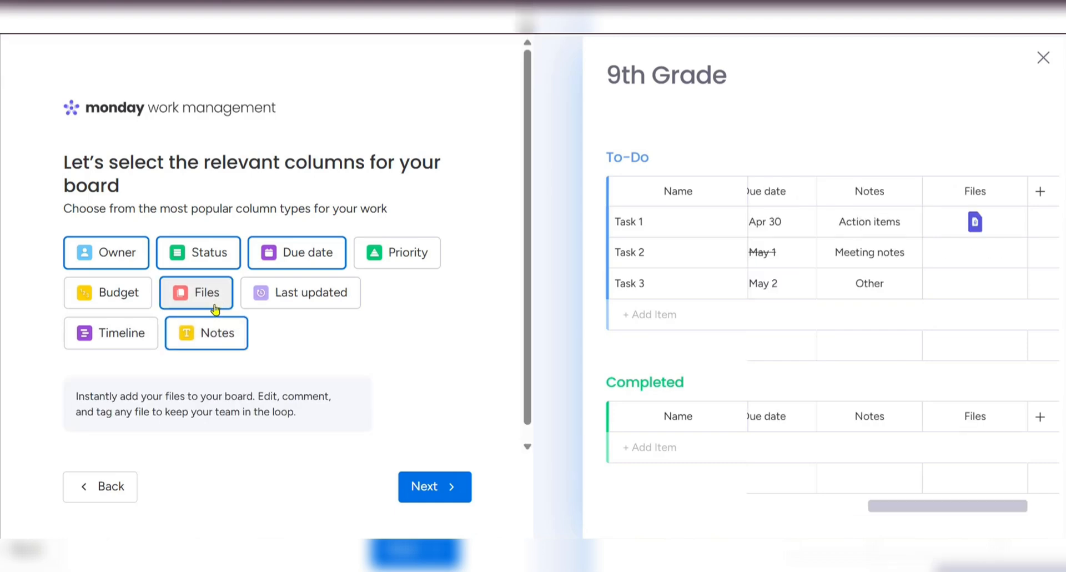
click(400, 253)
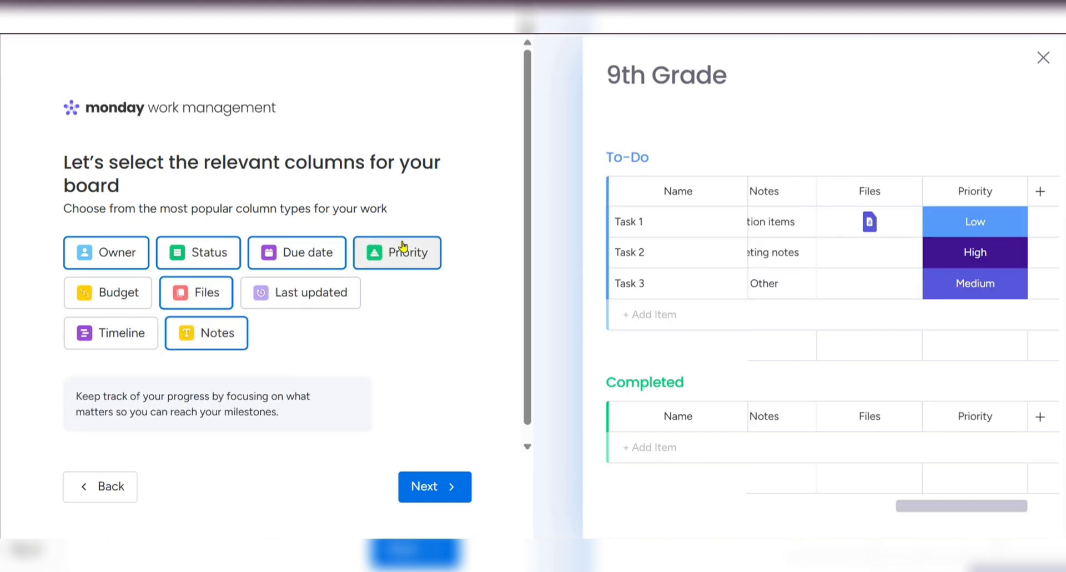
click(301, 307)
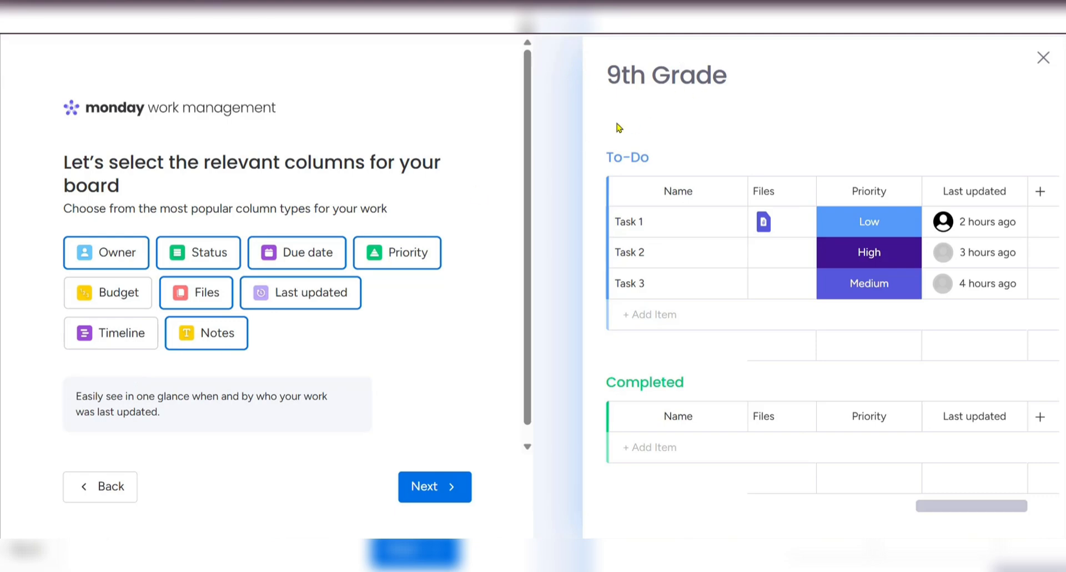
click(111, 333)
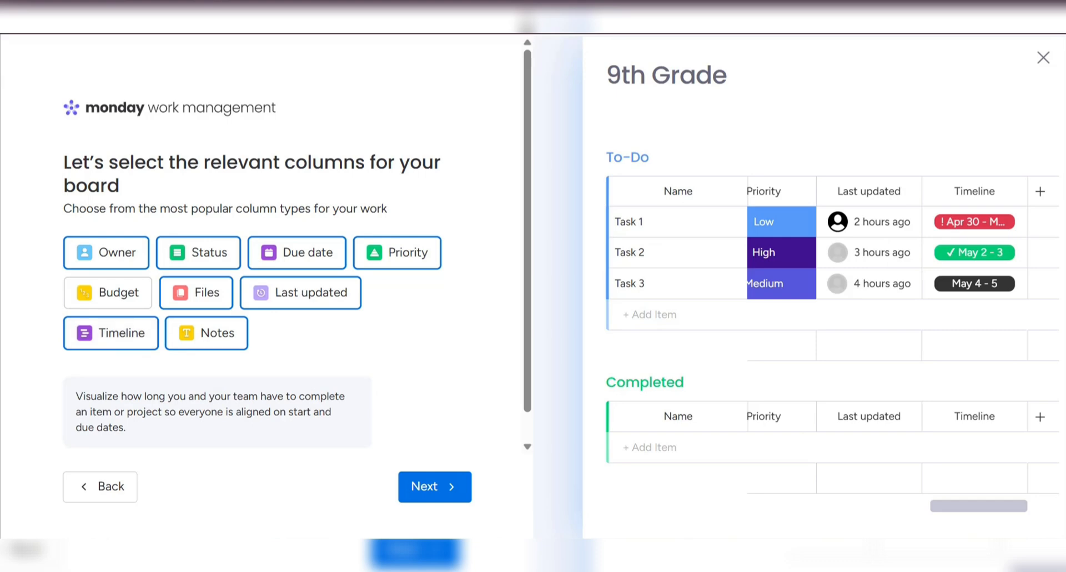
click(436, 489)
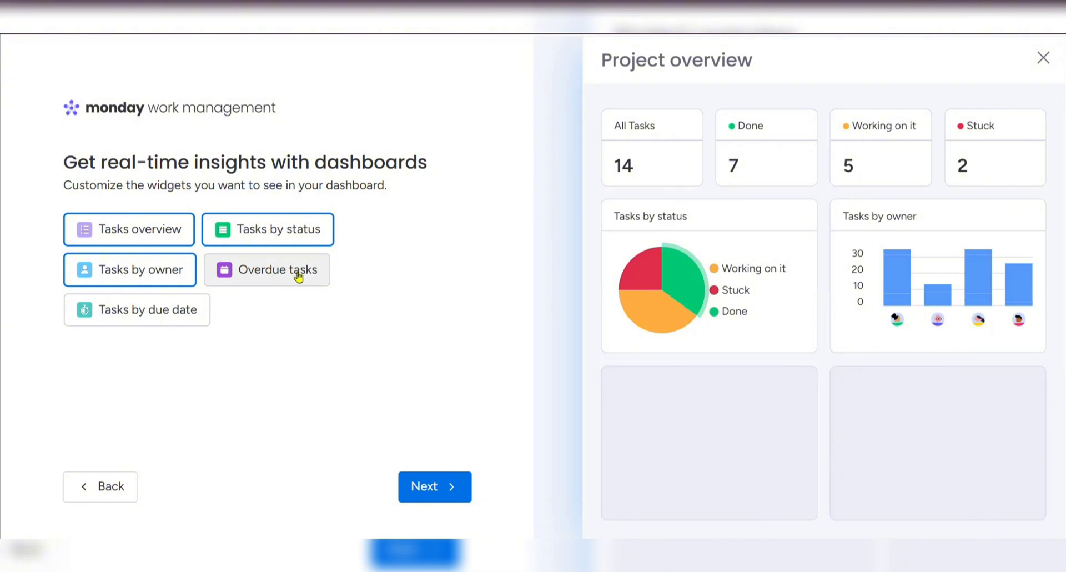
Add the Overdue tasks widget to the dashboard and finish the board setup with the Table layout.
click(284, 283)
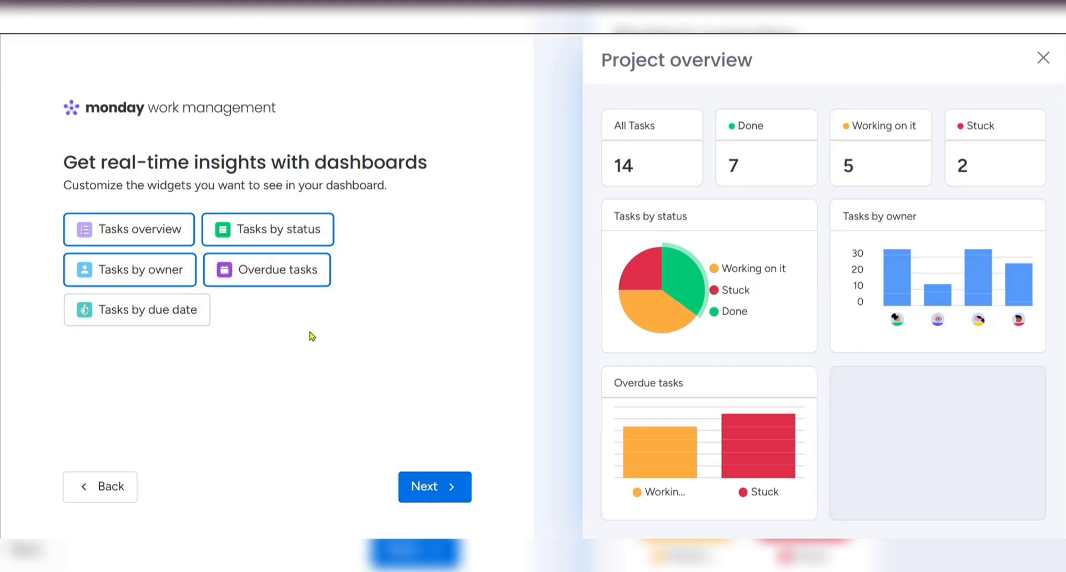
click(435, 489)
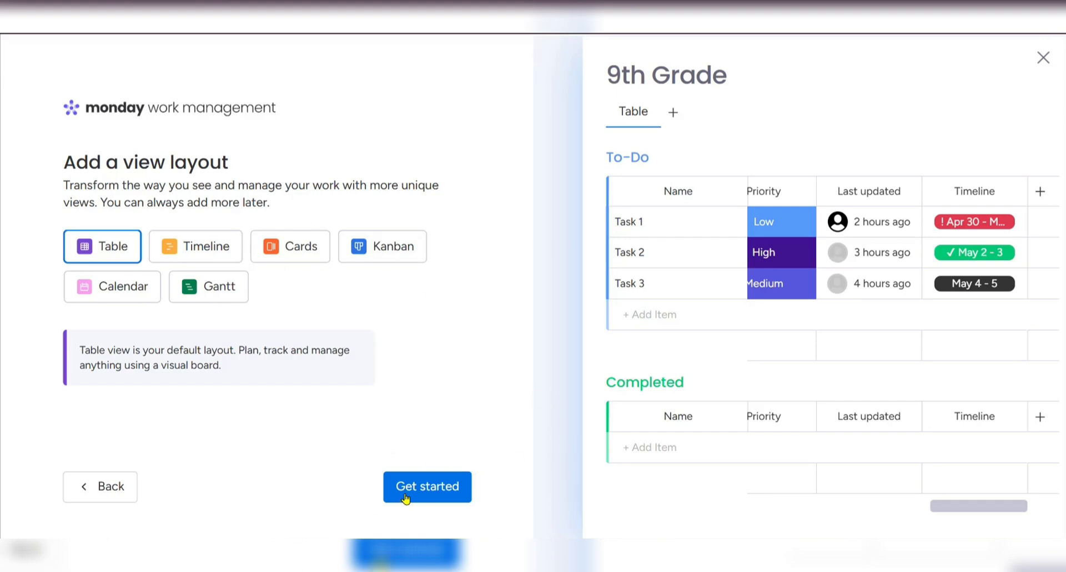
click(425, 490)
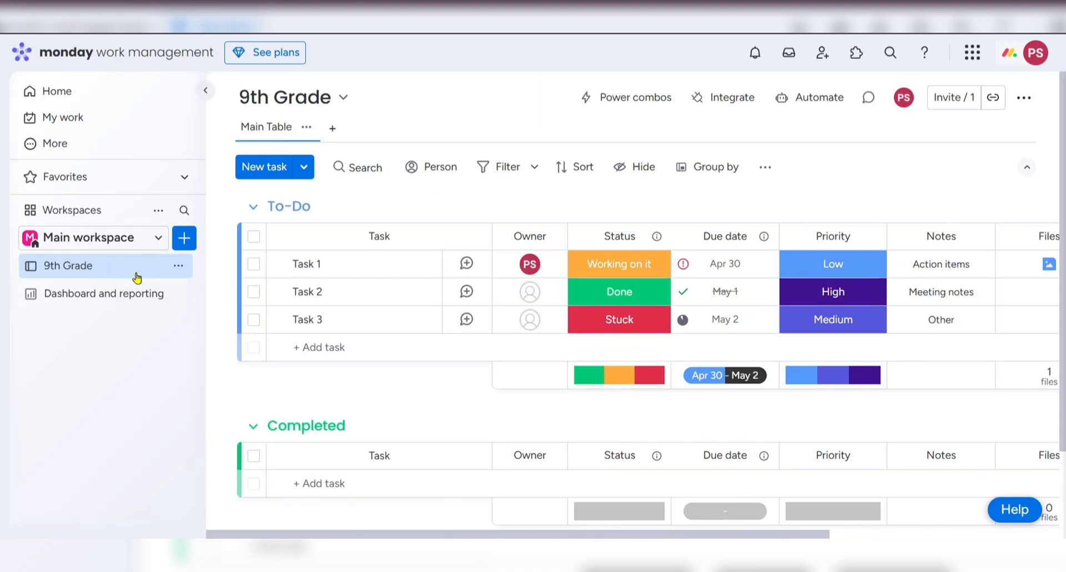
Duplicate the 9th Grade board as 8th Grade, copying the board structure and items.
click(178, 266)
click(178, 266)
click(178, 266)
click(277, 408)
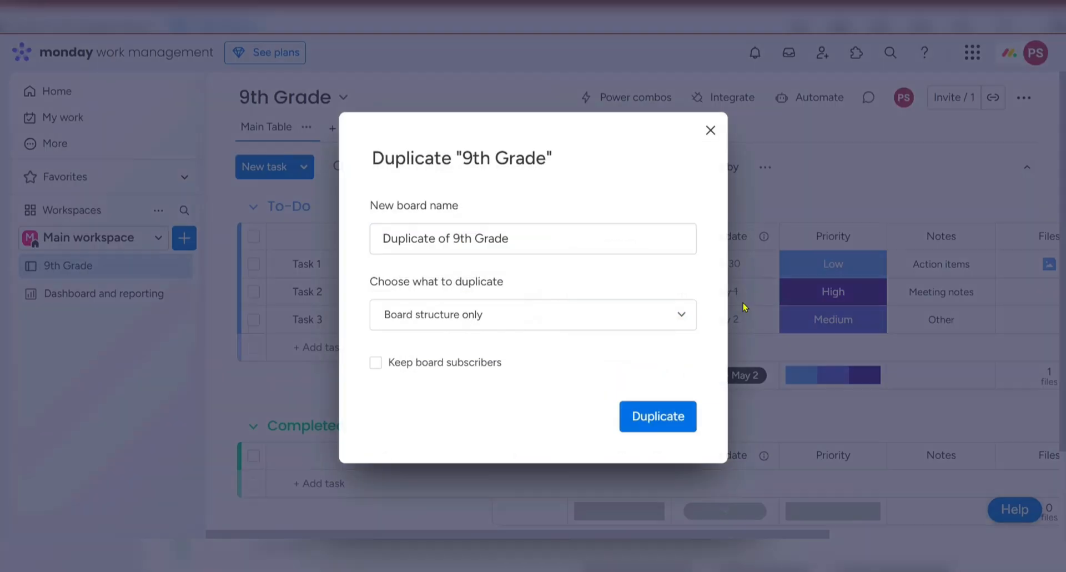
drag(460, 238, 366, 242)
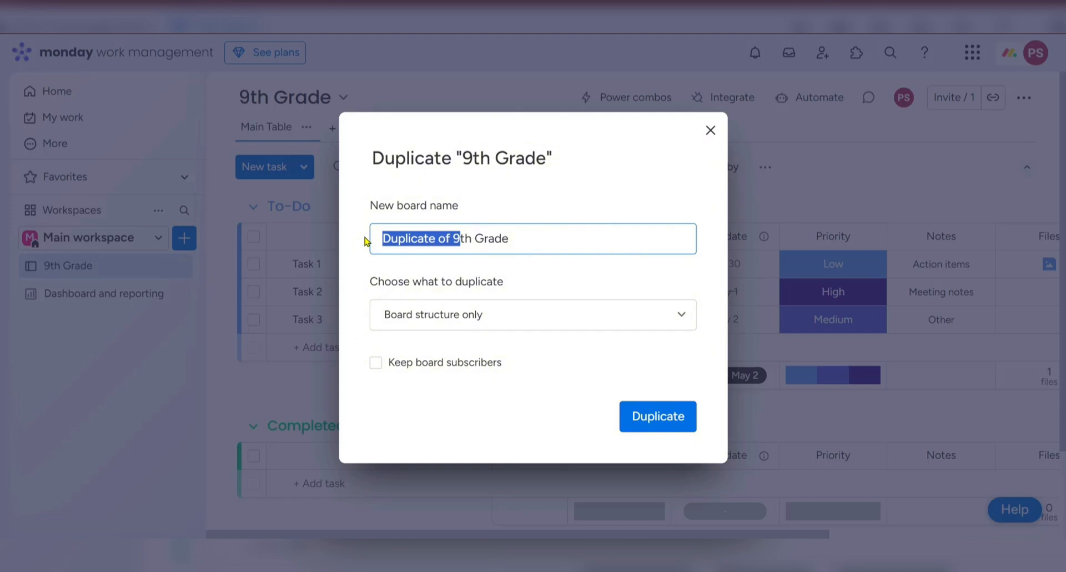
text(8)
click(452, 312)
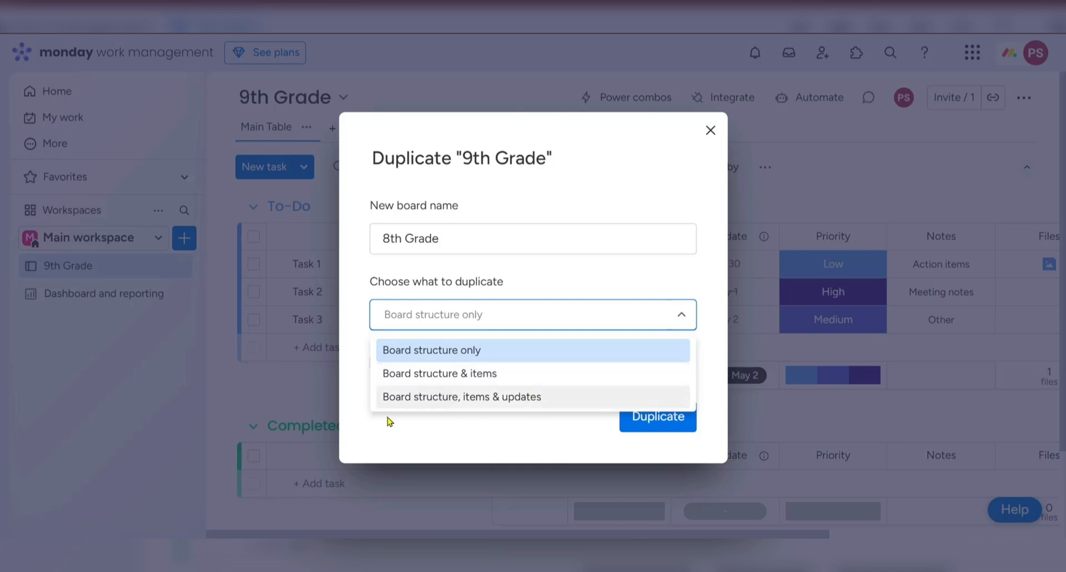
click(479, 376)
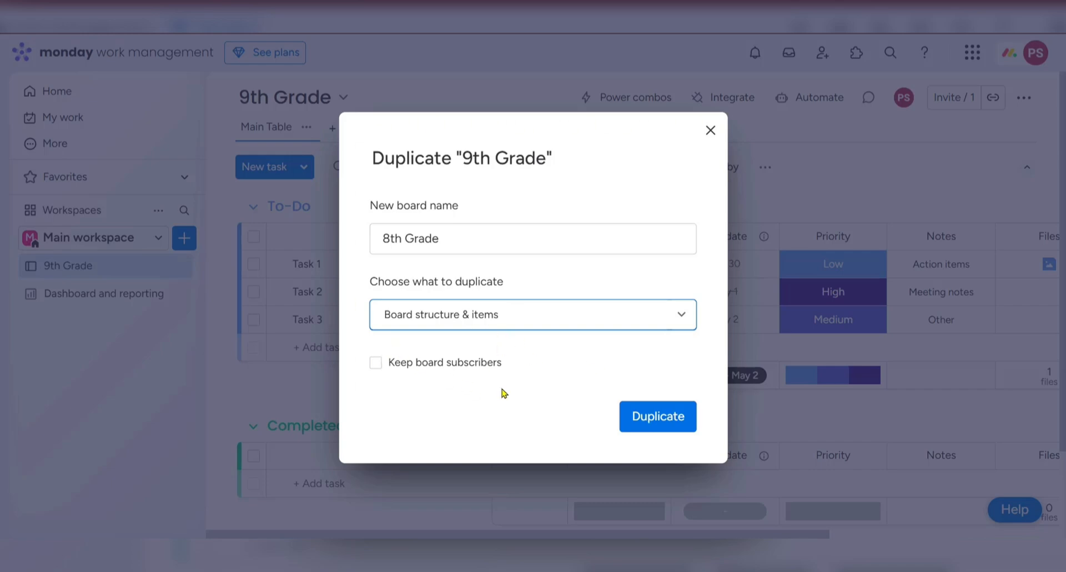
click(655, 423)
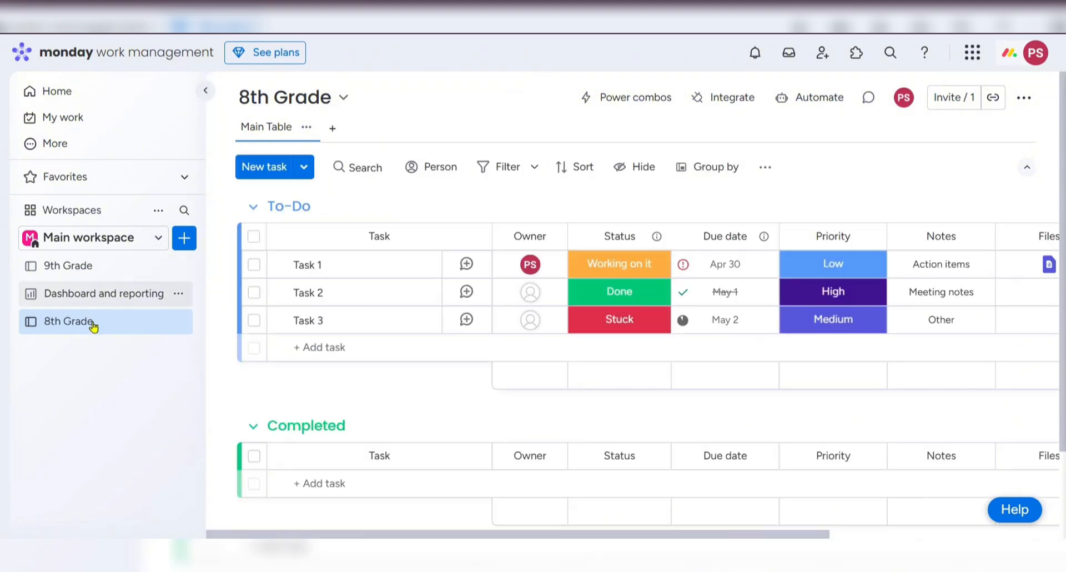
Compare the 9th Grade and 8th Grade boards by switching between them, finishing on 9th Grade.
click(85, 263)
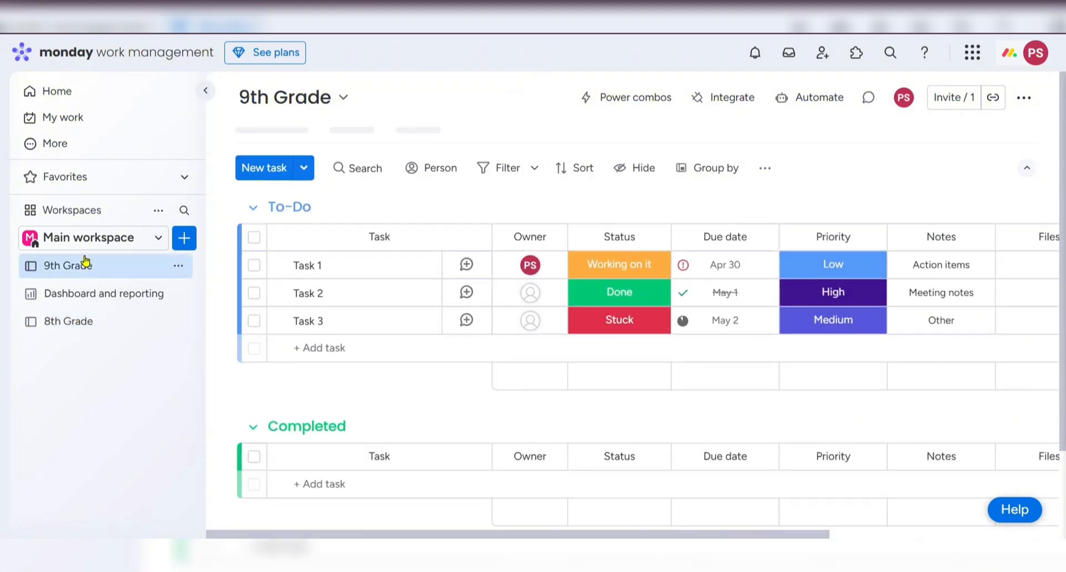
click(84, 322)
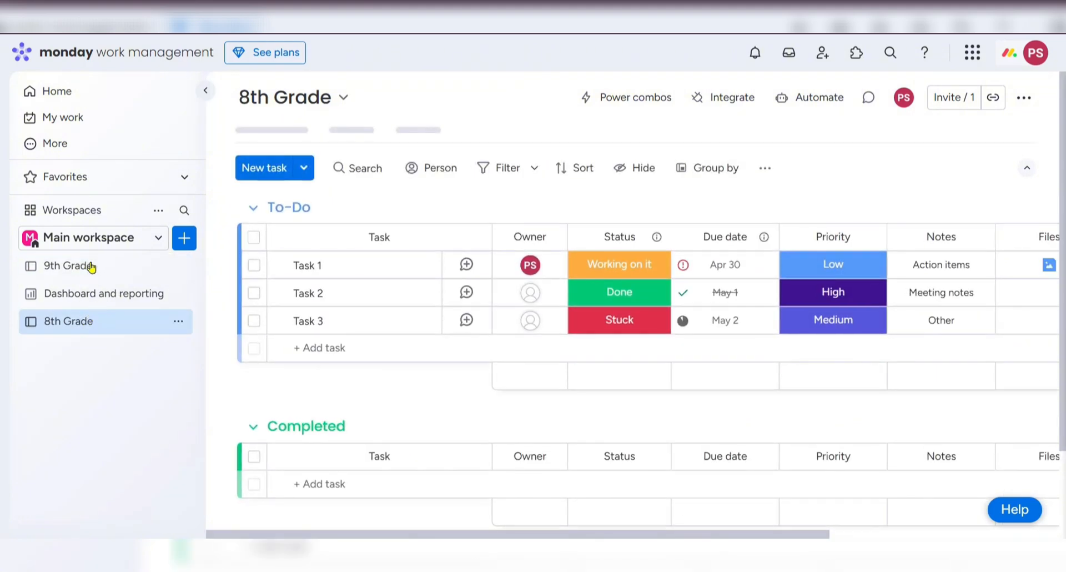
click(91, 268)
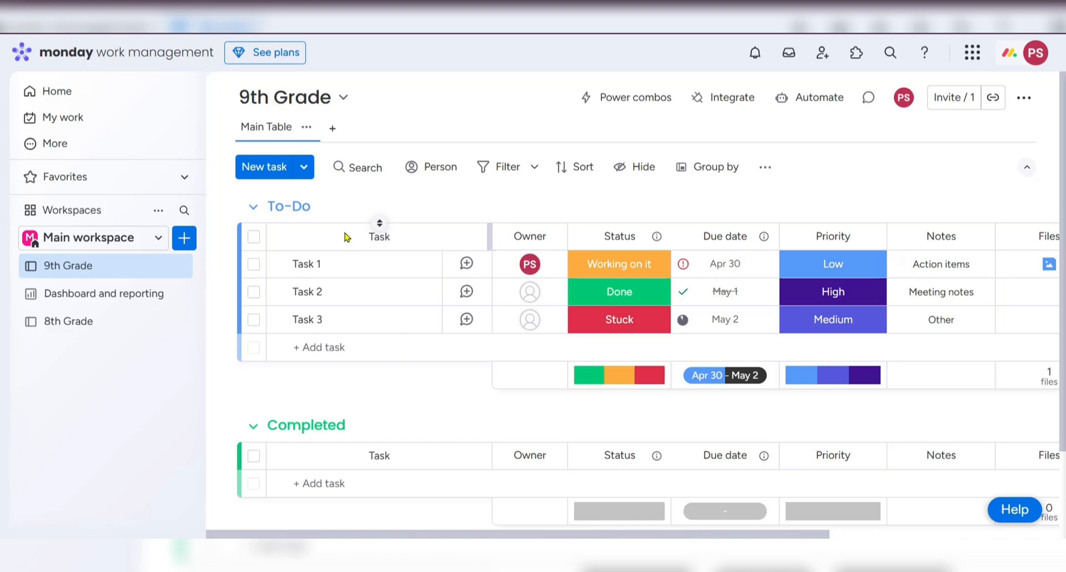
click(314, 265)
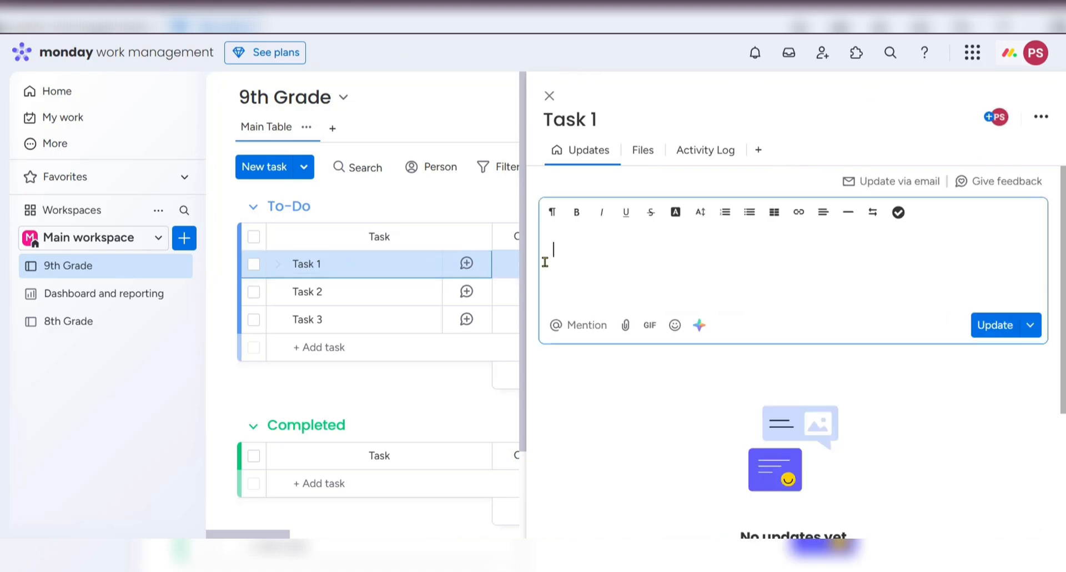
click(349, 267)
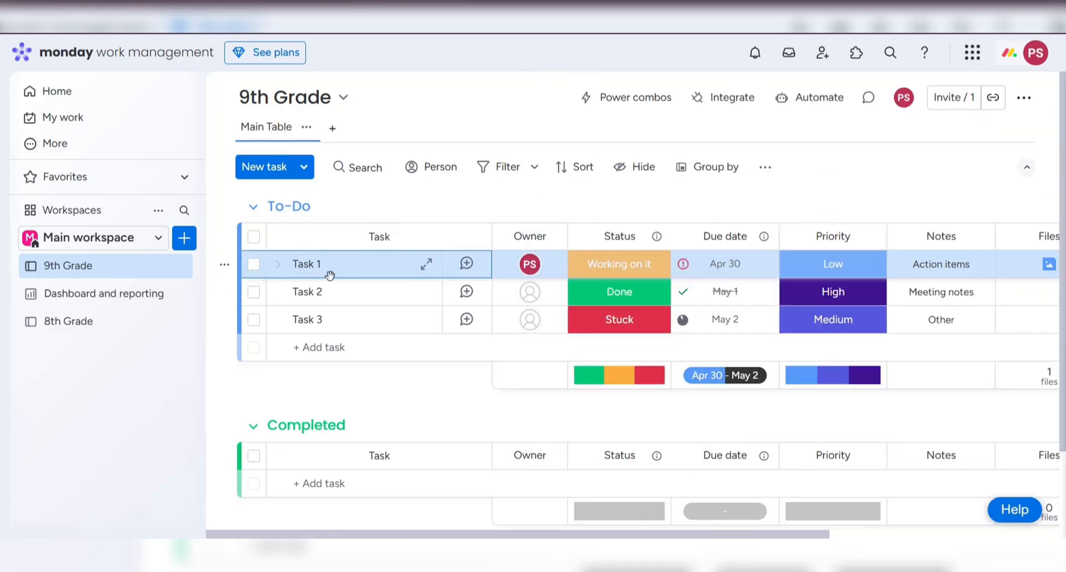
click(302, 266)
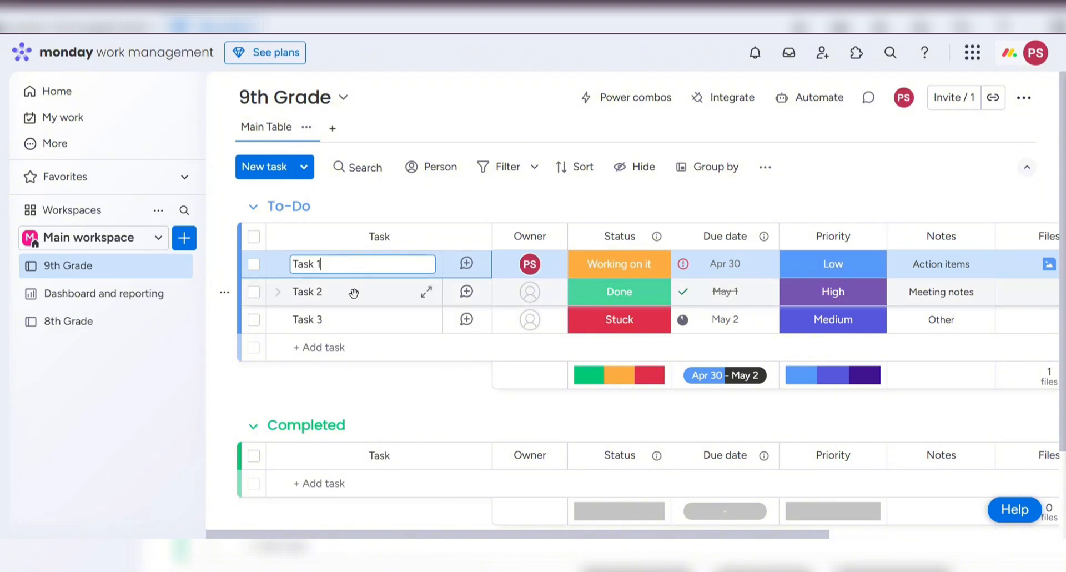
click(281, 387)
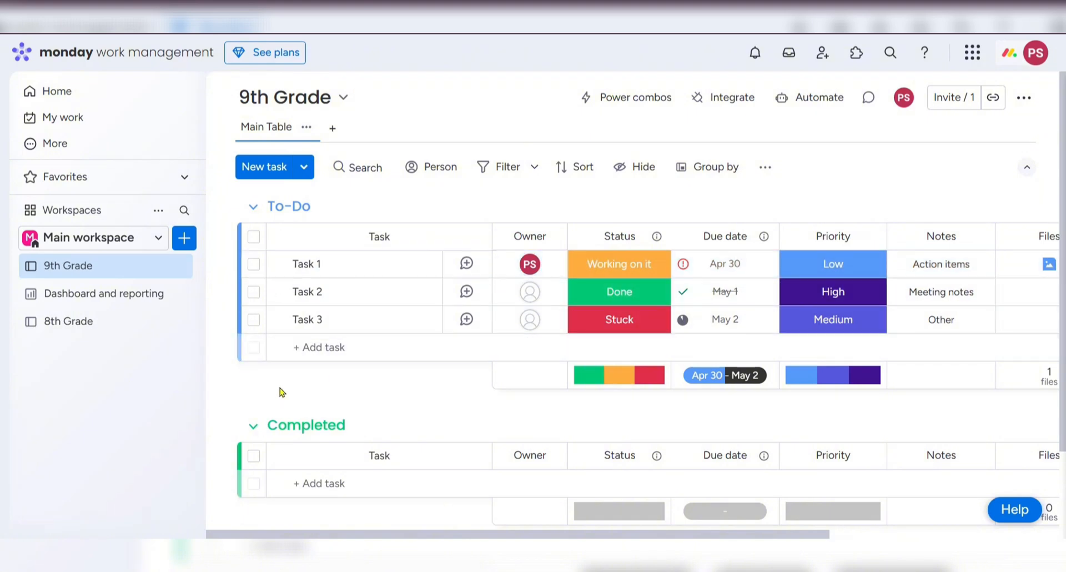
Rename Task 1 in the To-Do group of the 9th Grade board as English Language.
click(359, 267)
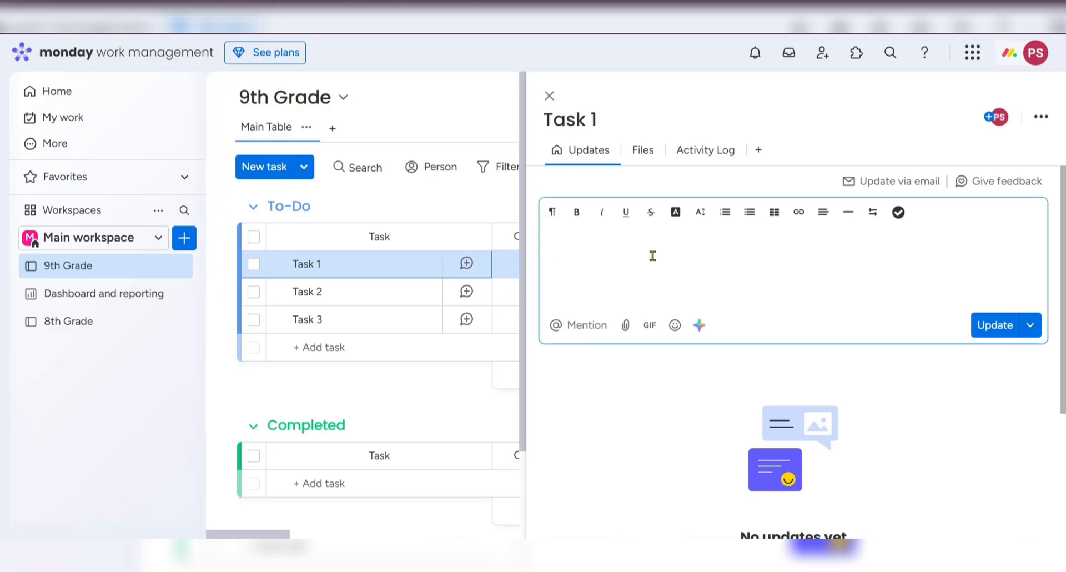
click(579, 119)
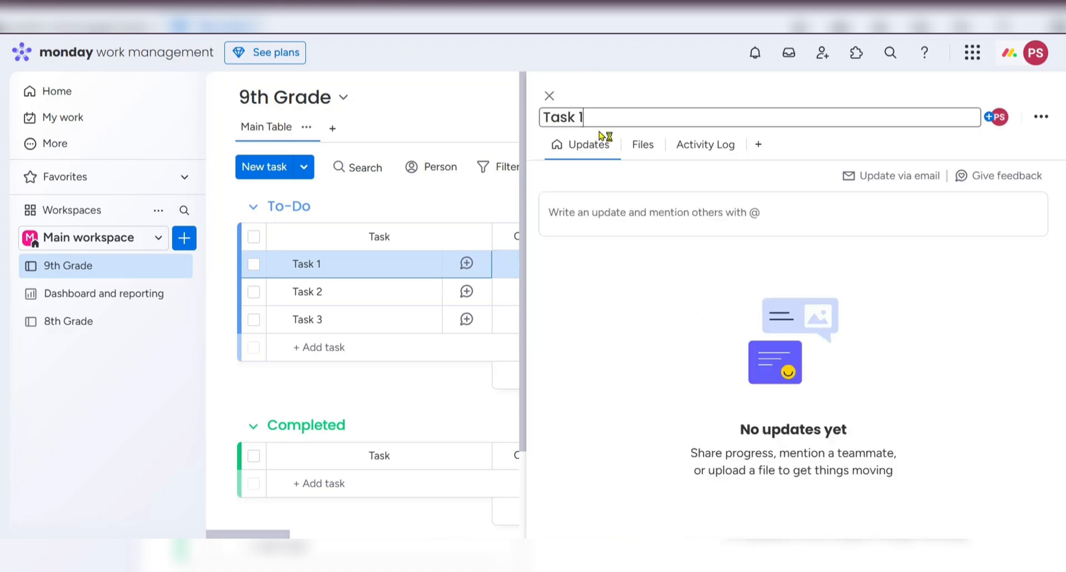
drag(586, 117, 546, 115)
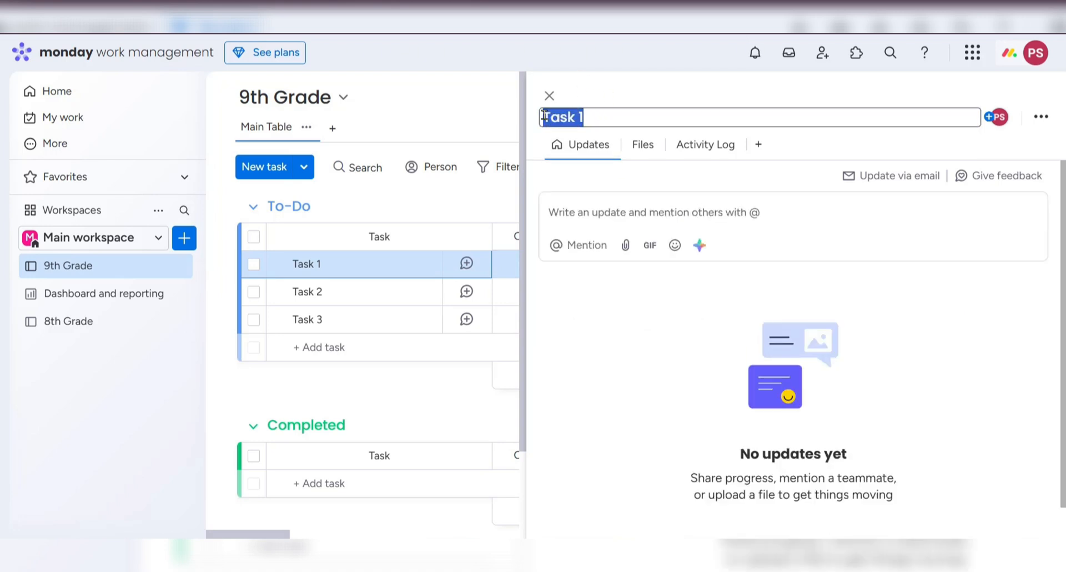
text(English Language)
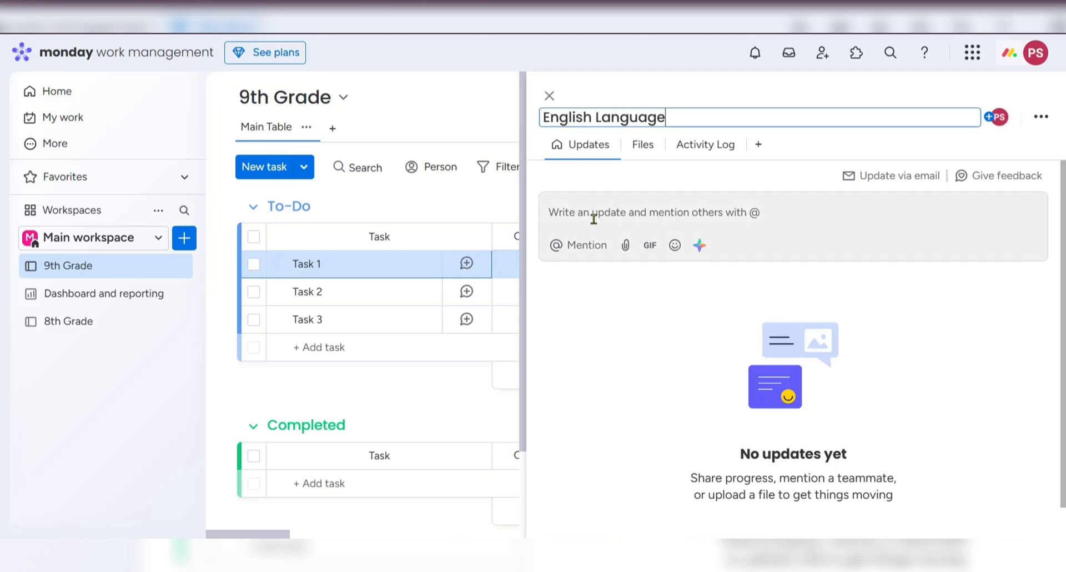
Post an update on the English Language task listing Grammar and Vocabulary on separate lines.
click(590, 216)
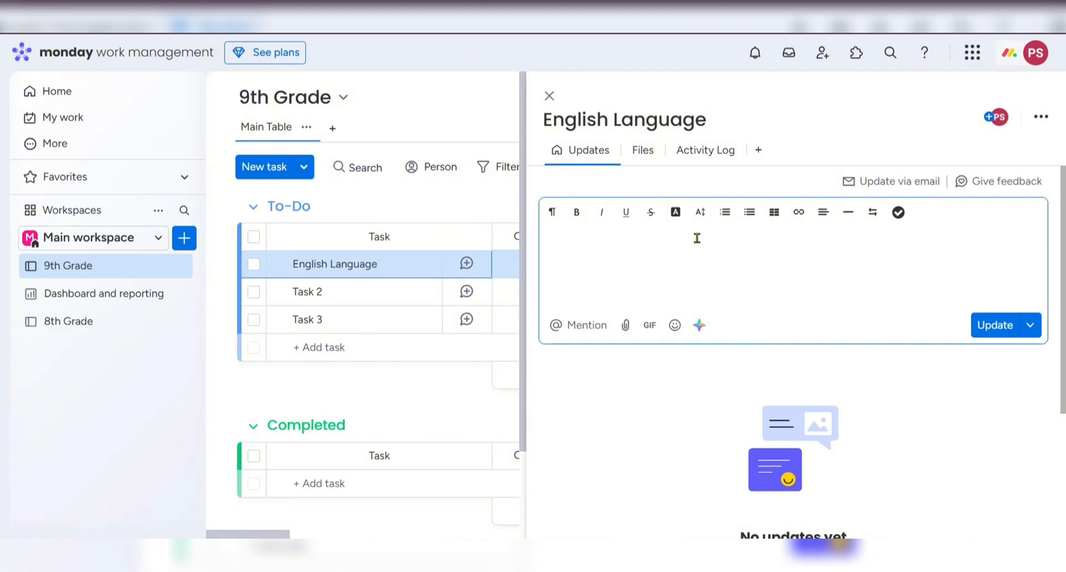
text(Grammar )
text(Vocabulary)
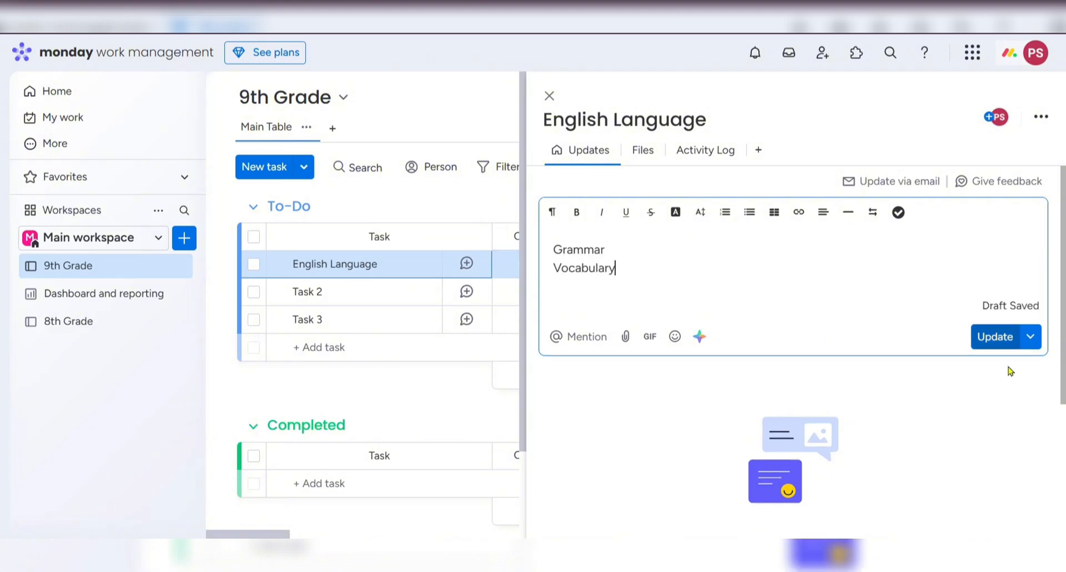
click(998, 340)
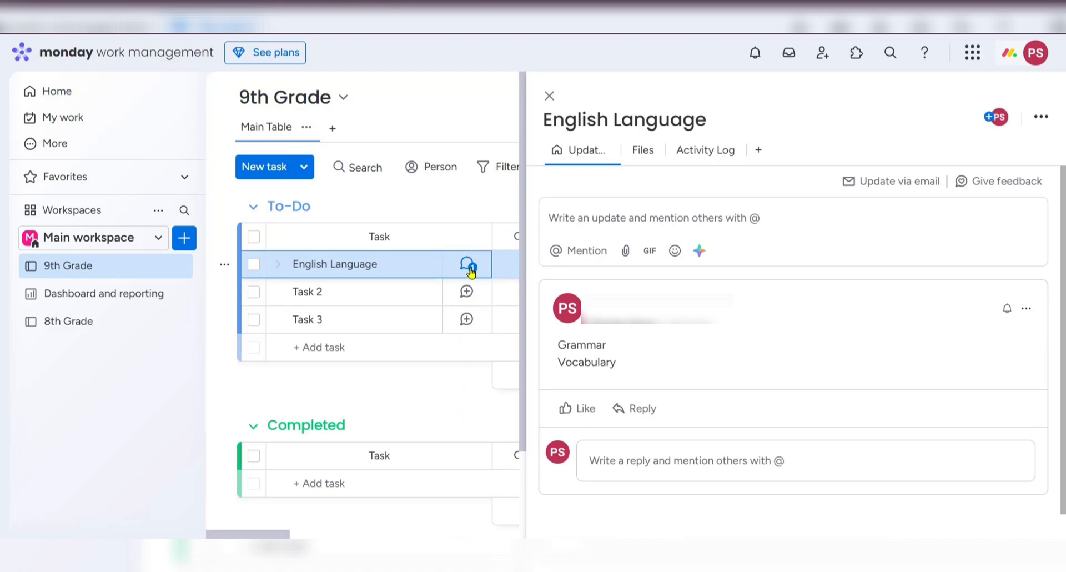
Post a second update on the English Language task reading Speaking.
click(627, 220)
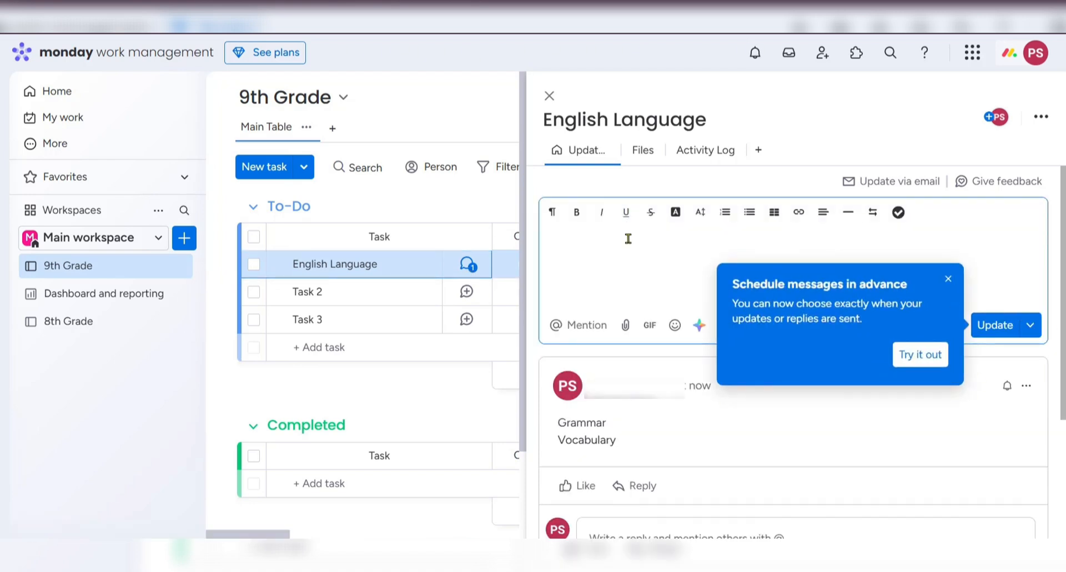
click(639, 255)
text(Speaking)
click(986, 326)
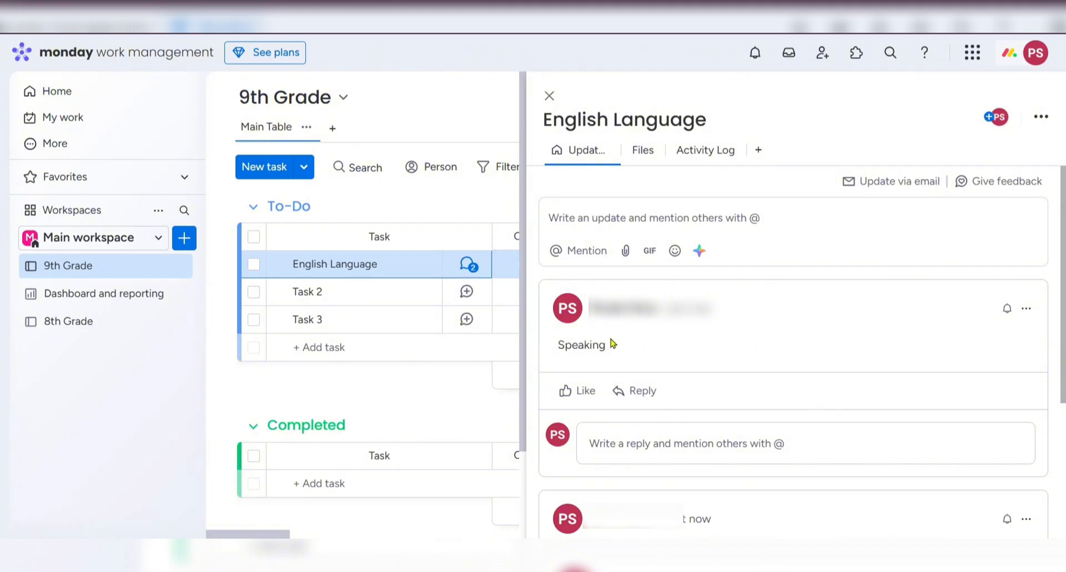
Review the reminder options of the Speaking update, including the custom time, without setting a reminder.
click(1008, 311)
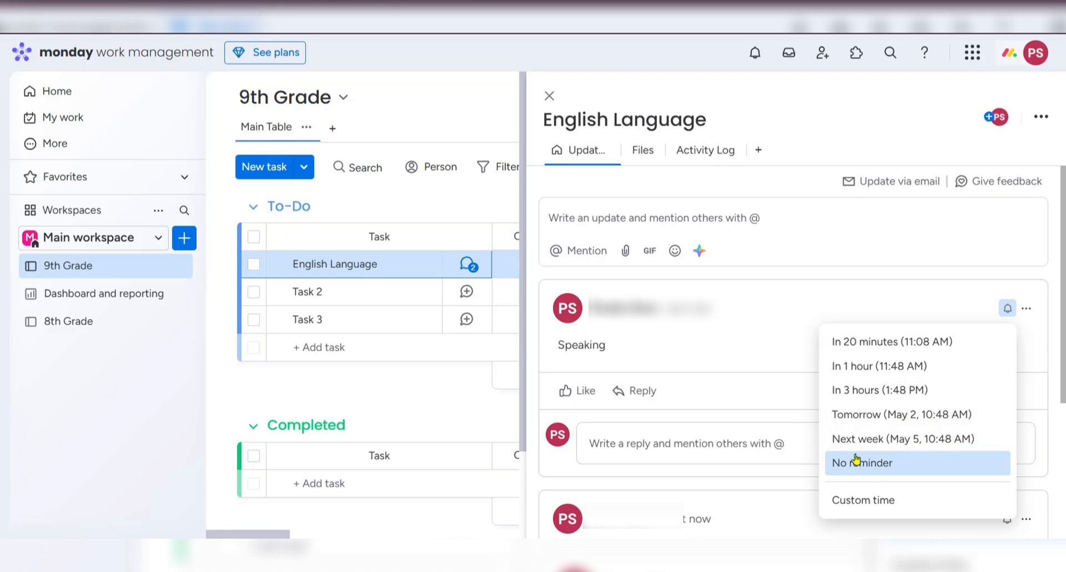
click(890, 506)
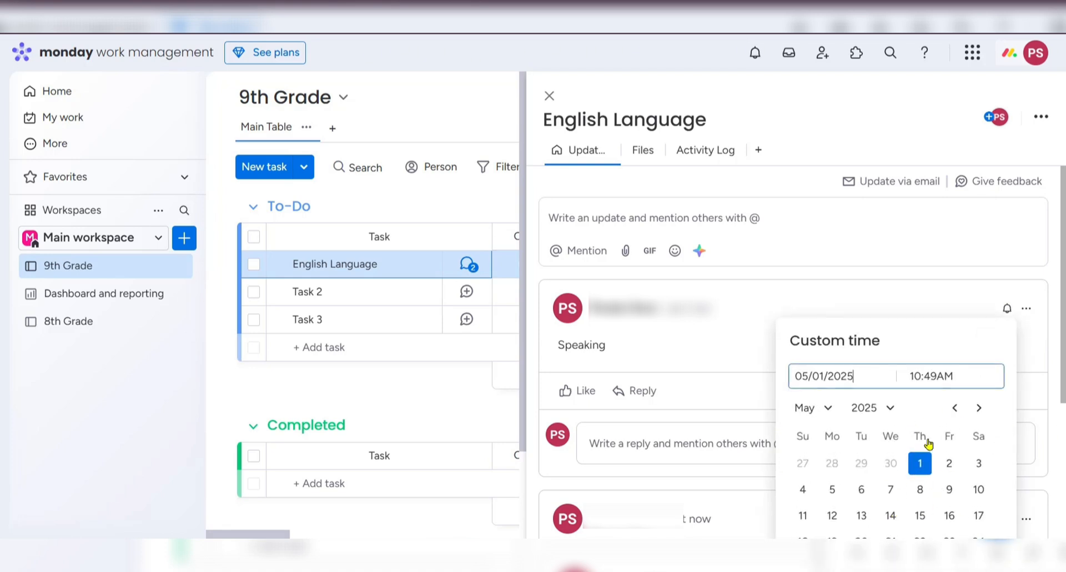
click(766, 319)
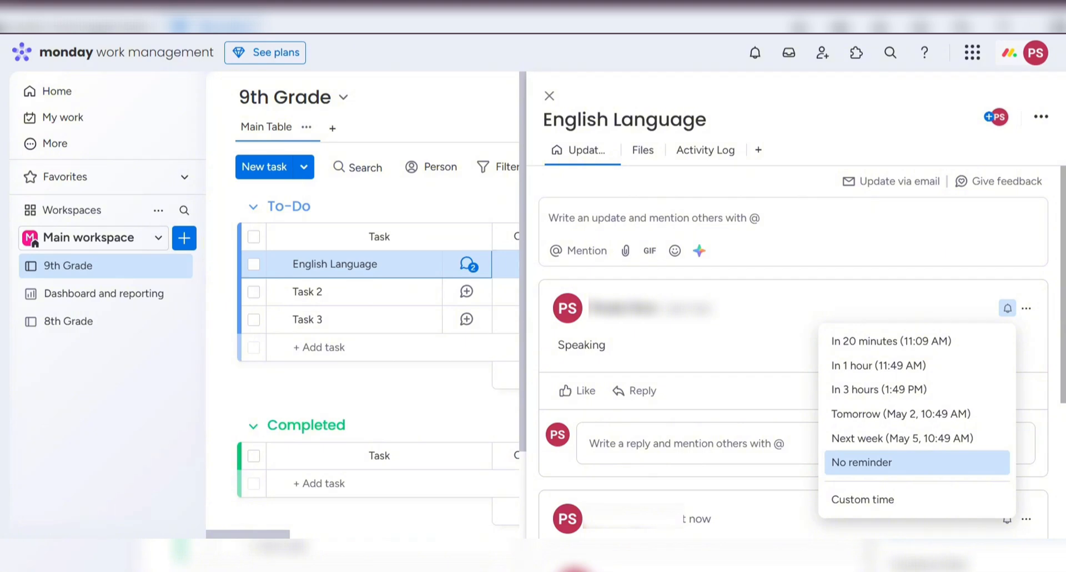
click(828, 203)
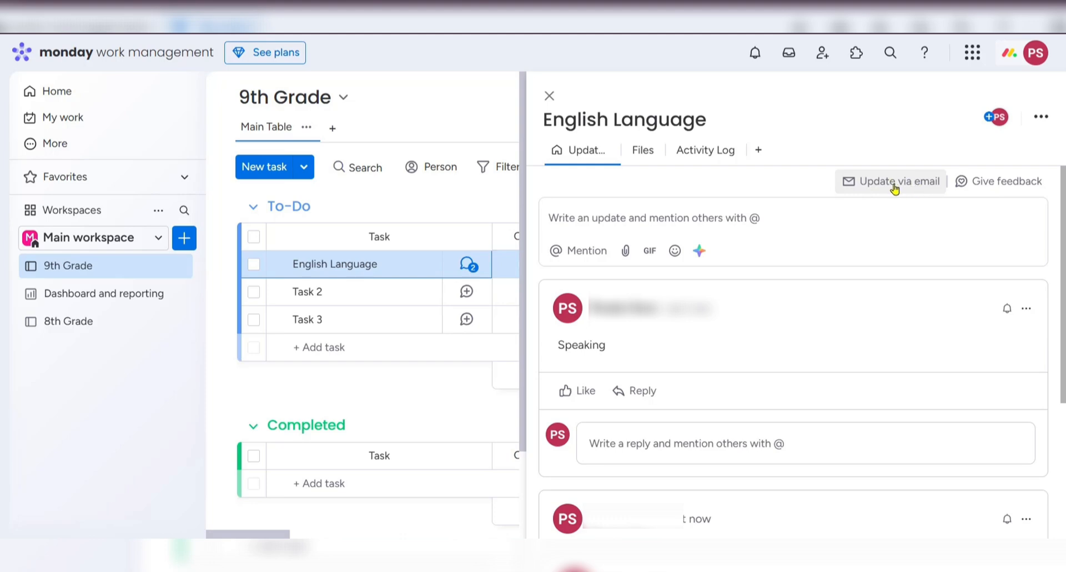
Rename Task 2 as Maths and Task 3 as Science in the To-Do group.
click(355, 293)
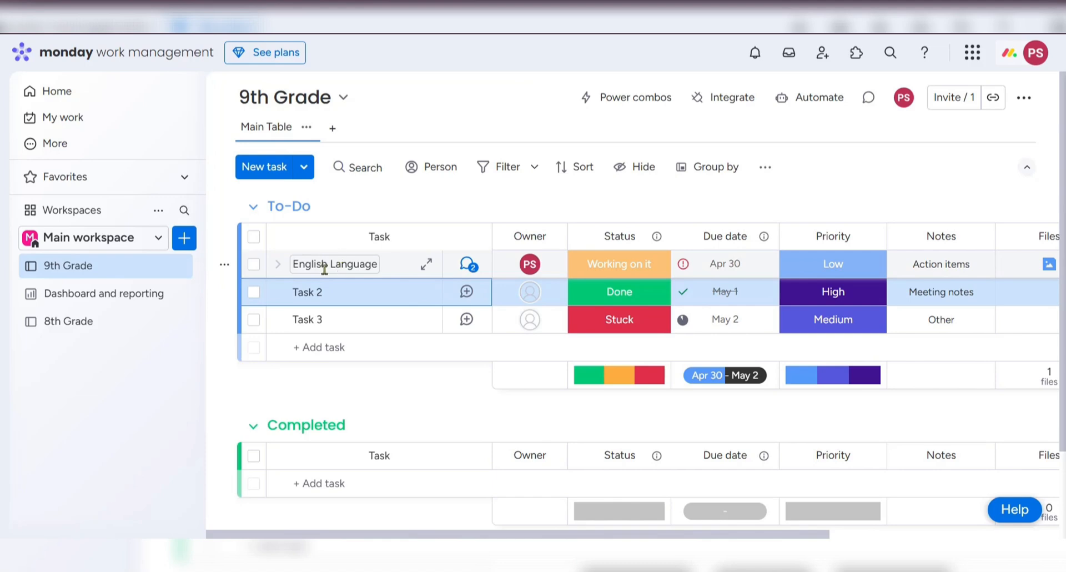
click(333, 288)
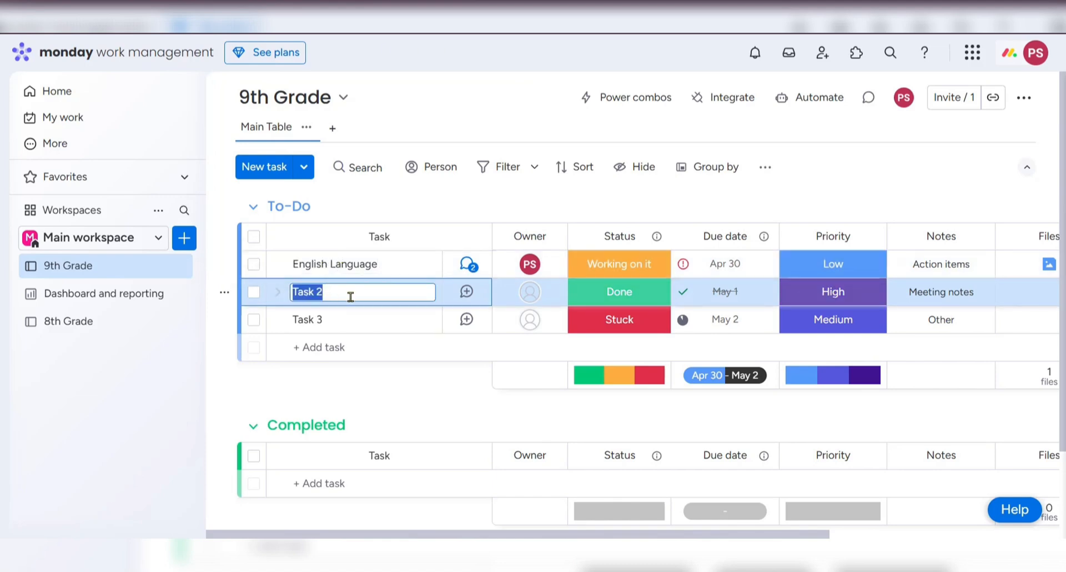
text(Maths)
click(320, 318)
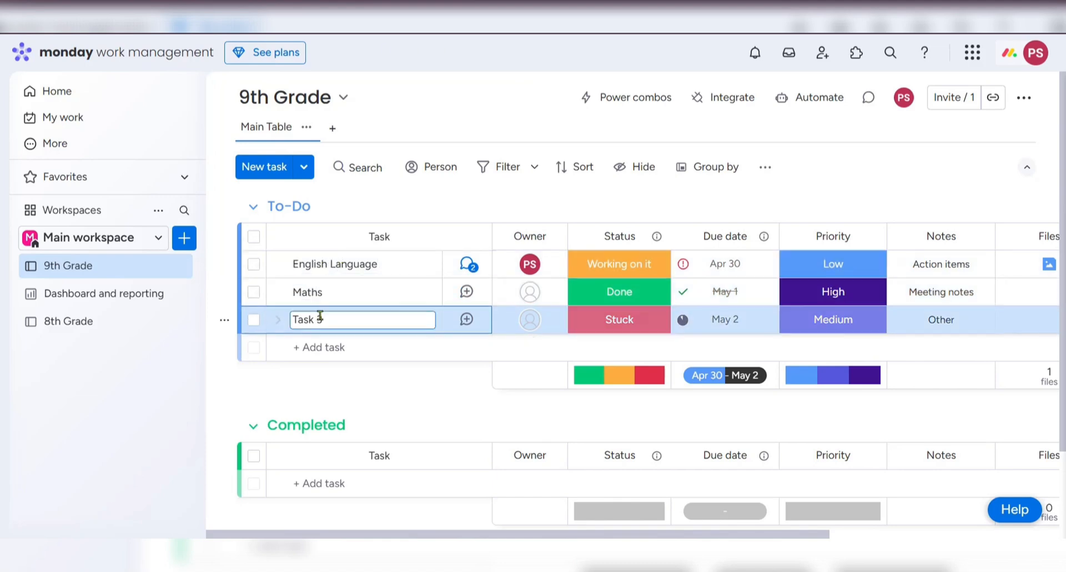
drag(328, 321, 290, 320)
text(Science)
key(Return)
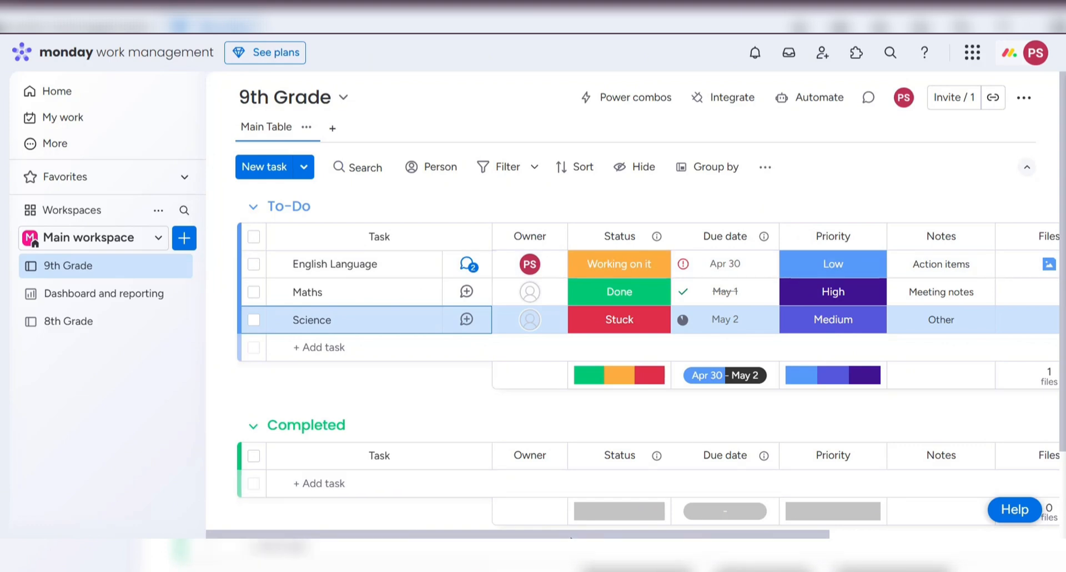
Change the colour of the High label in the Priority column to red and apply the label edits.
drag(615, 535, 698, 534)
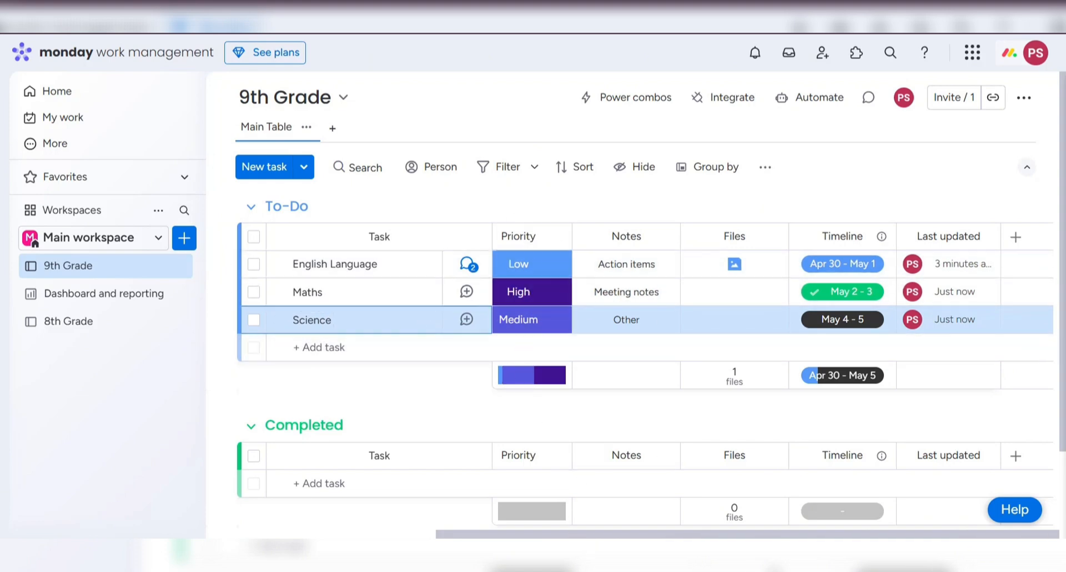
scroll(564, 222, left, 2)
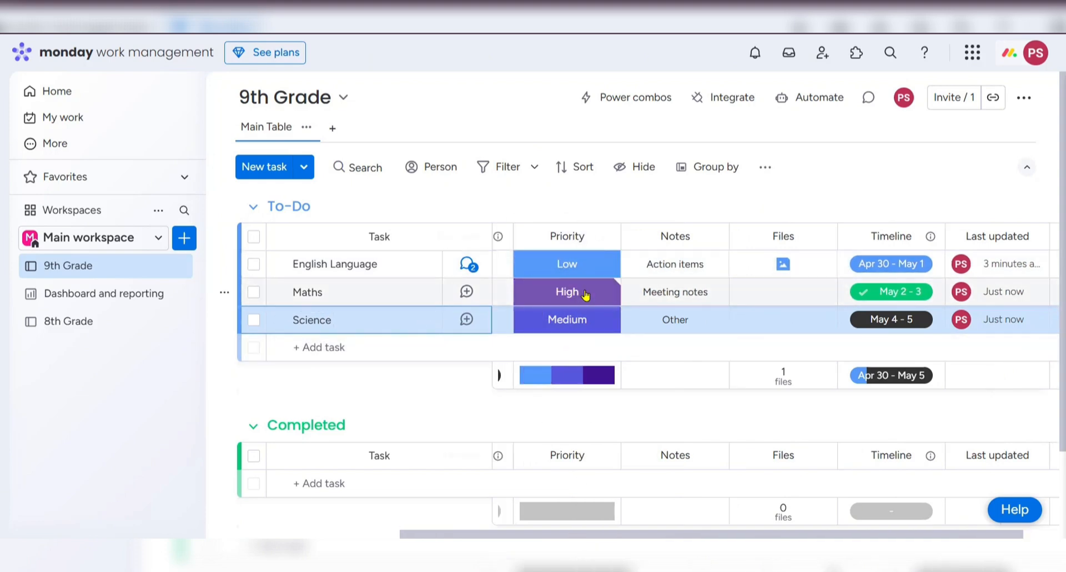
click(567, 268)
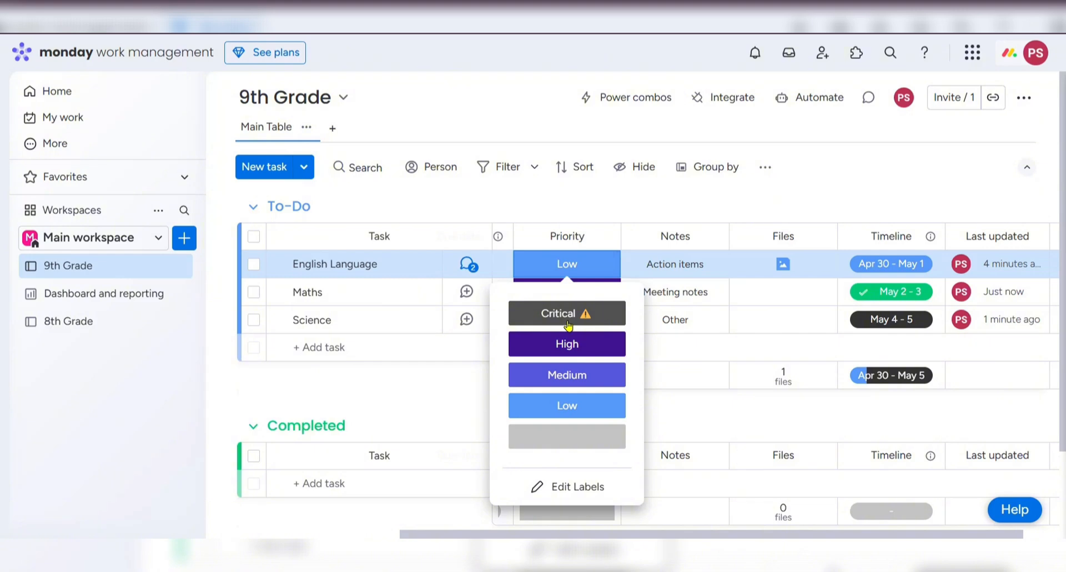
click(567, 488)
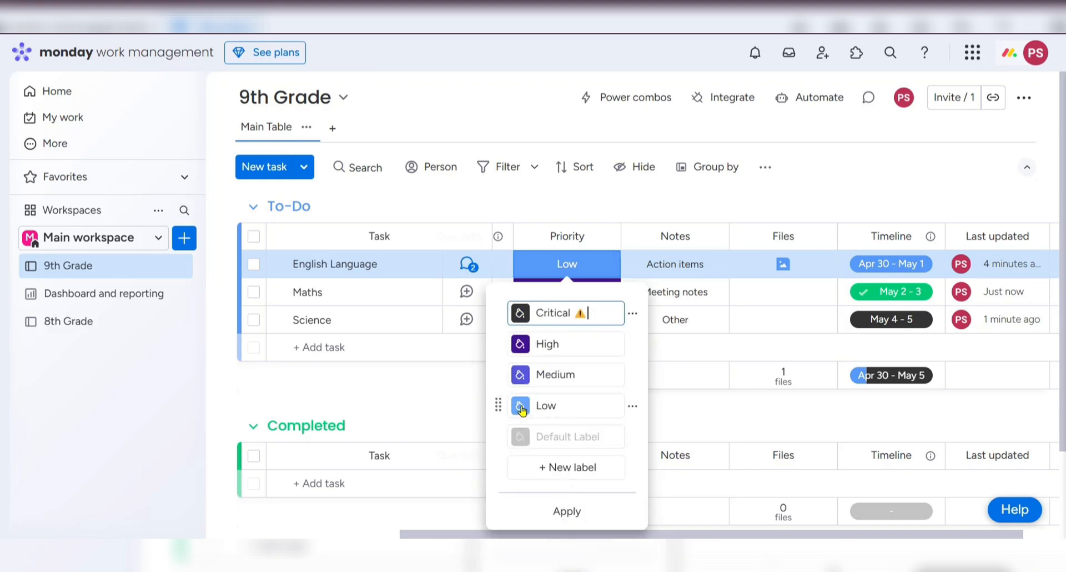
click(521, 345)
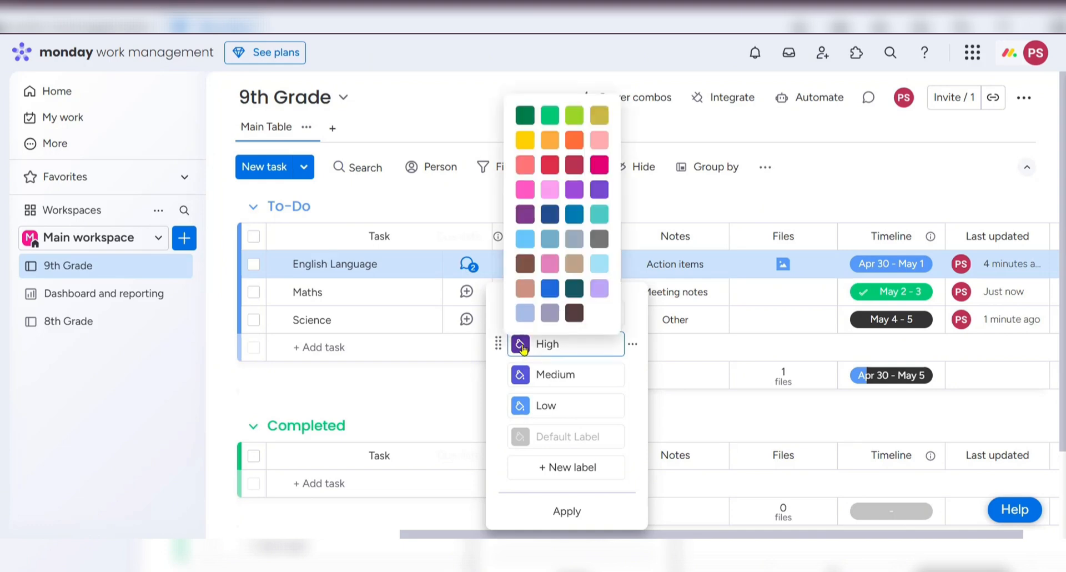
click(548, 165)
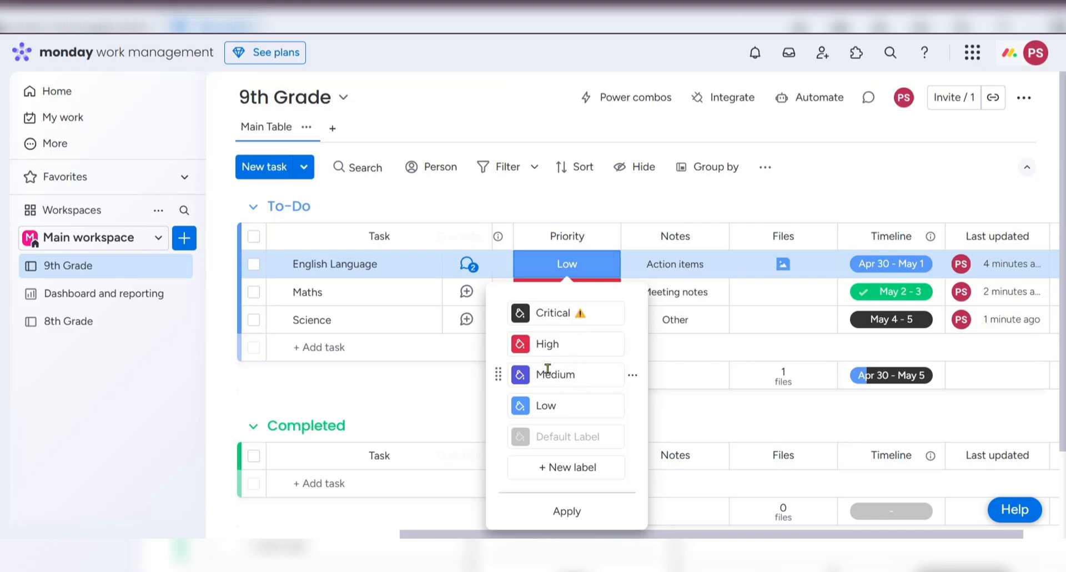
click(520, 375)
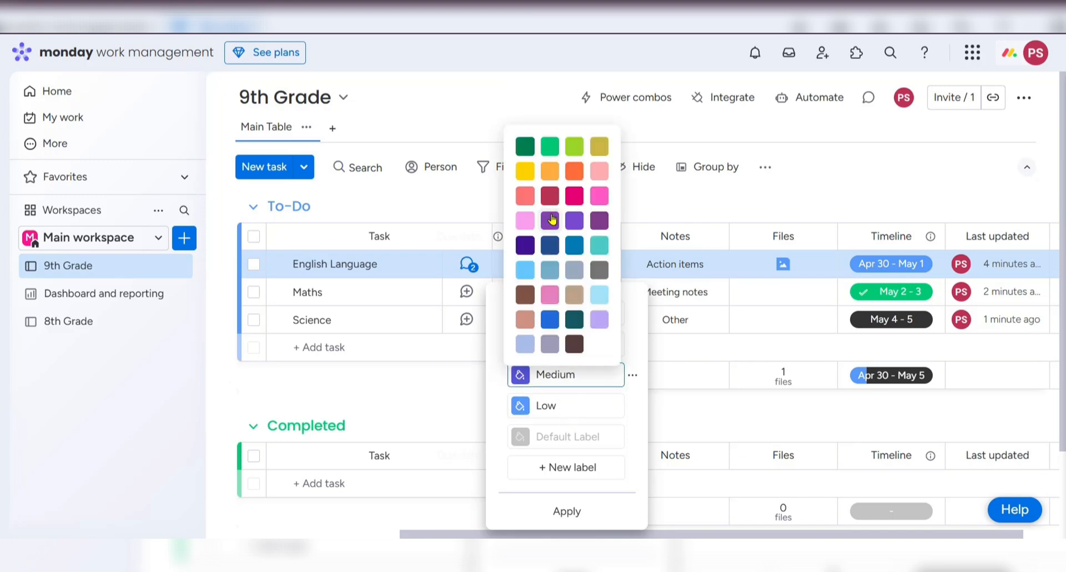
click(521, 405)
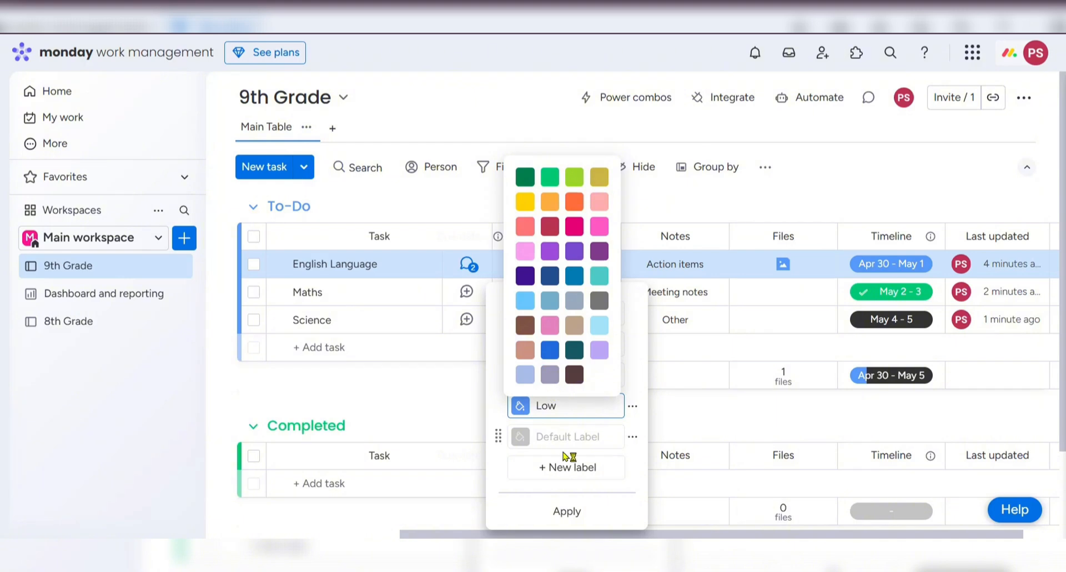
click(565, 510)
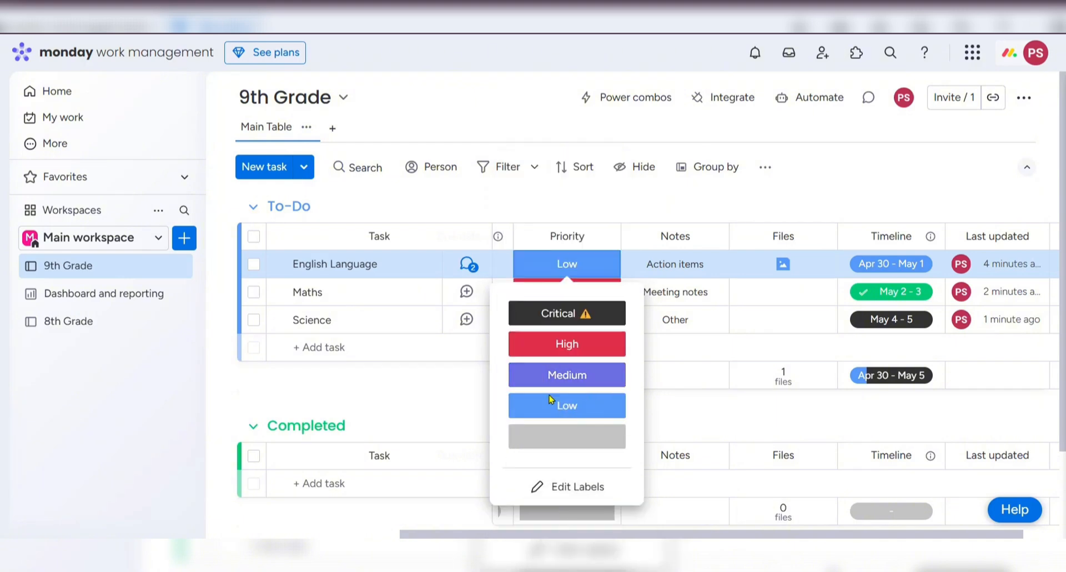
click(687, 417)
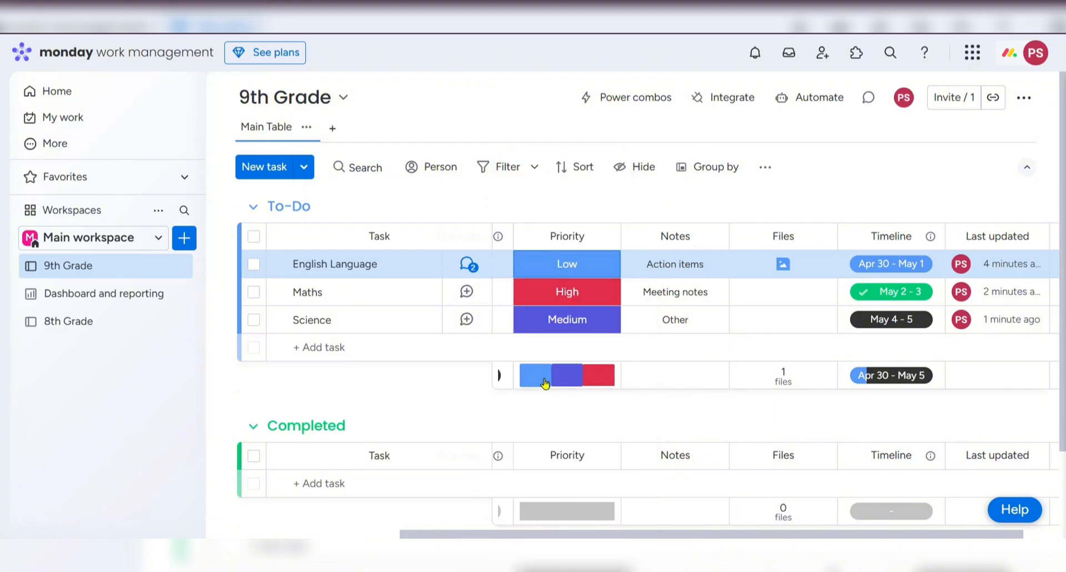
Review the status labels available for the English Language task without changing its status.
drag(577, 533, 383, 533)
click(599, 271)
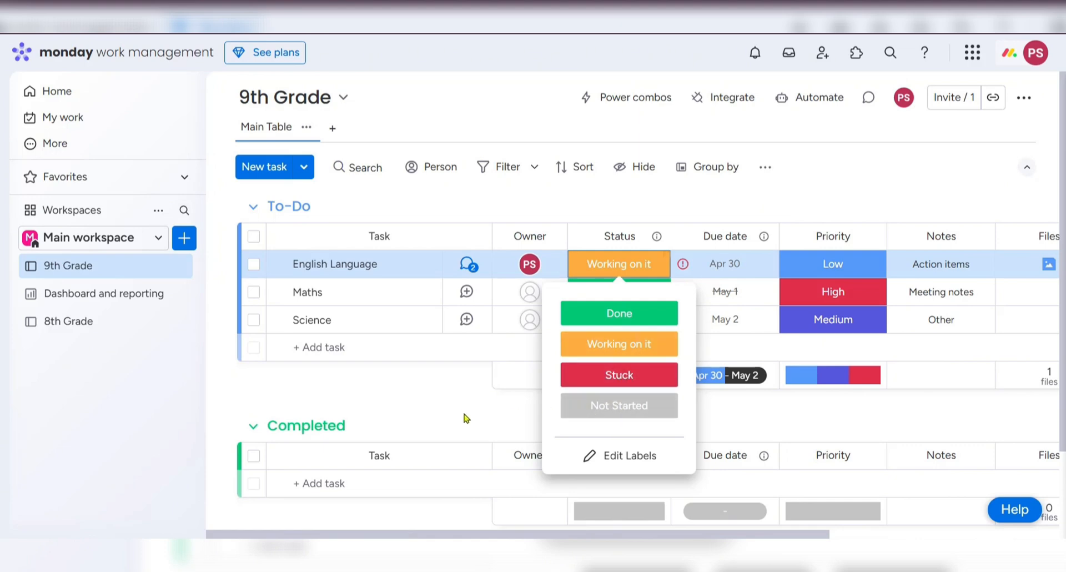
click(407, 393)
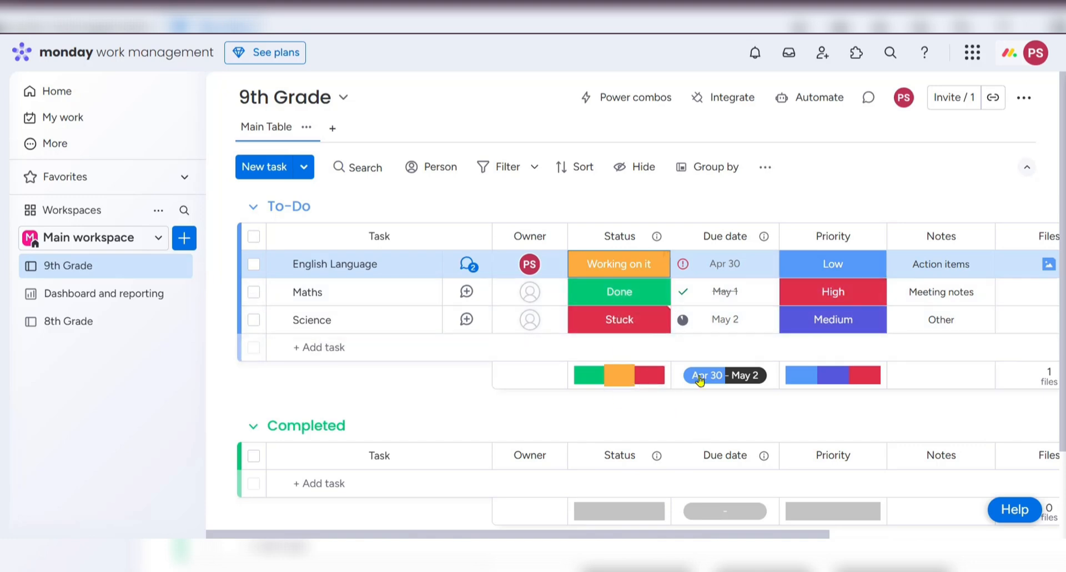
Switch the Maths task's status to Working on it and set it back to Done.
click(602, 300)
click(638, 373)
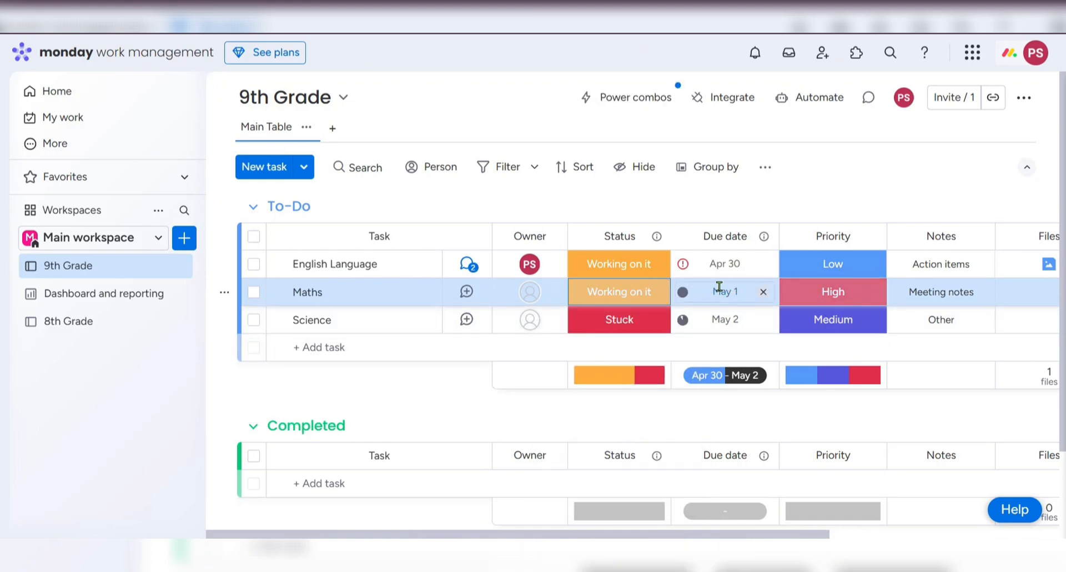
click(627, 293)
click(638, 342)
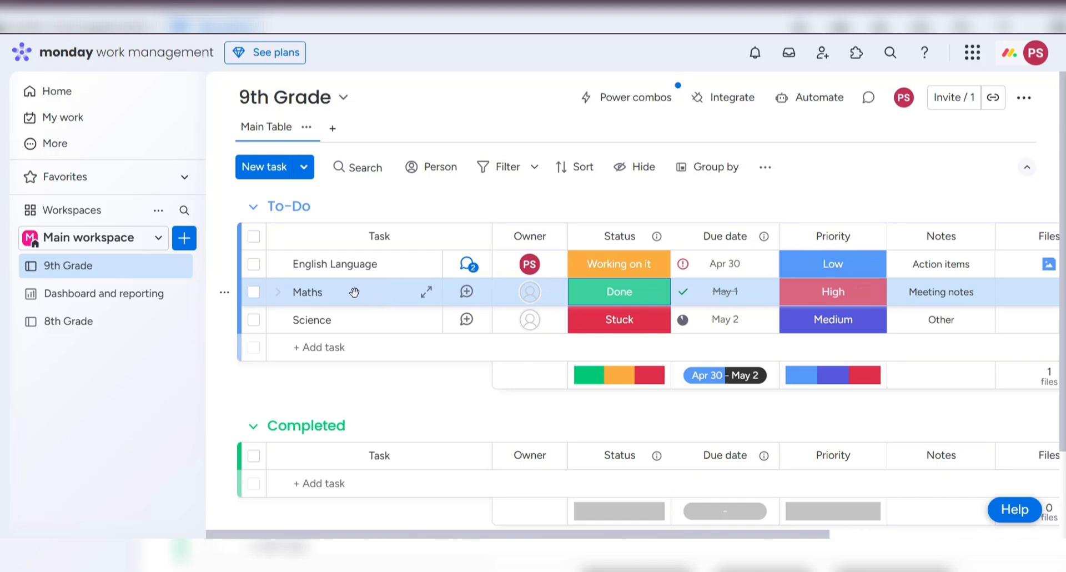
Move the Maths task from the To-Do group to Completed and set its priority to Low.
drag(356, 327, 343, 361)
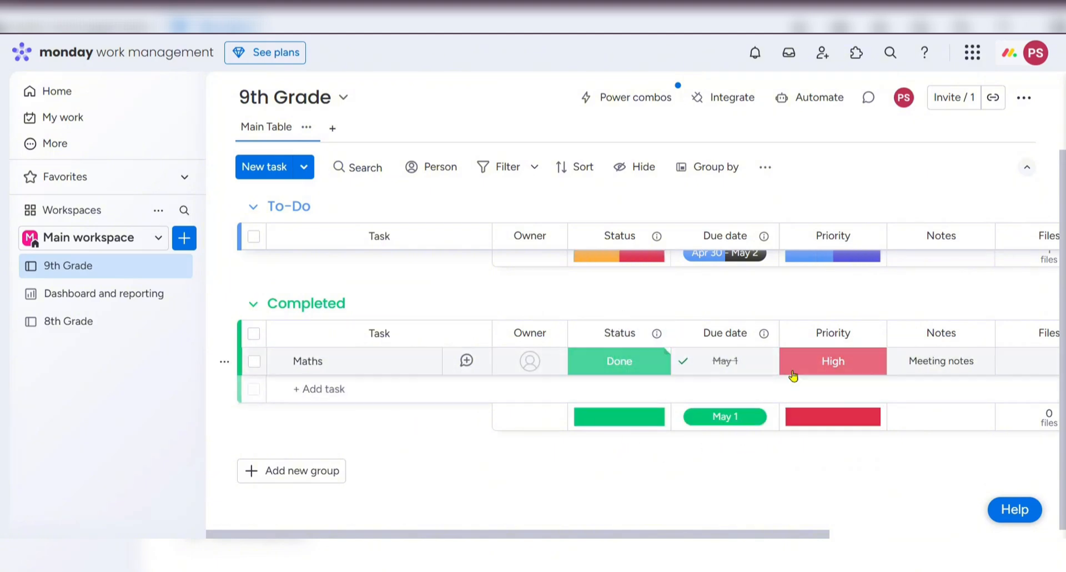
click(837, 368)
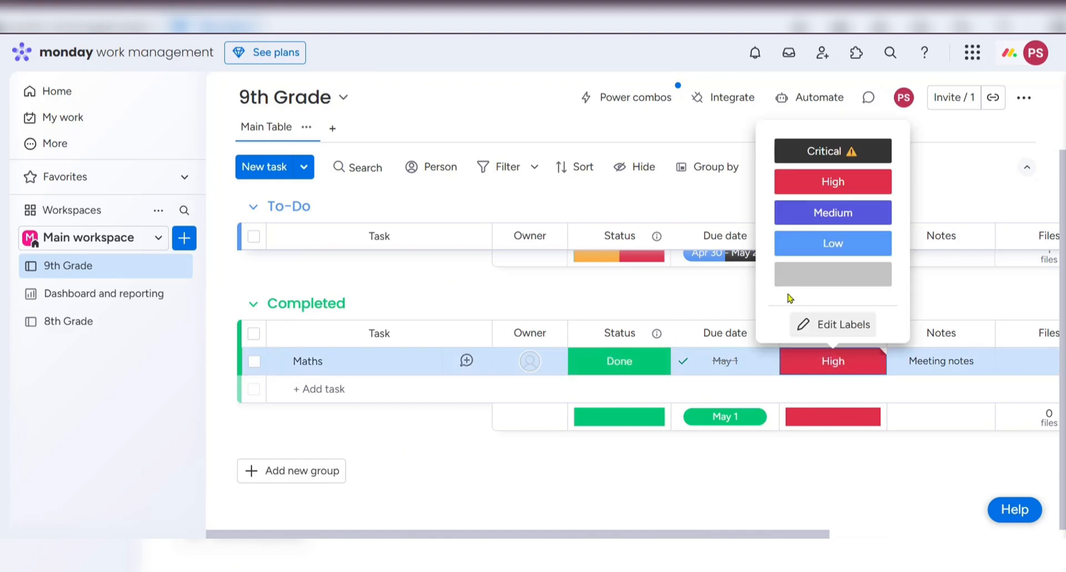
click(833, 244)
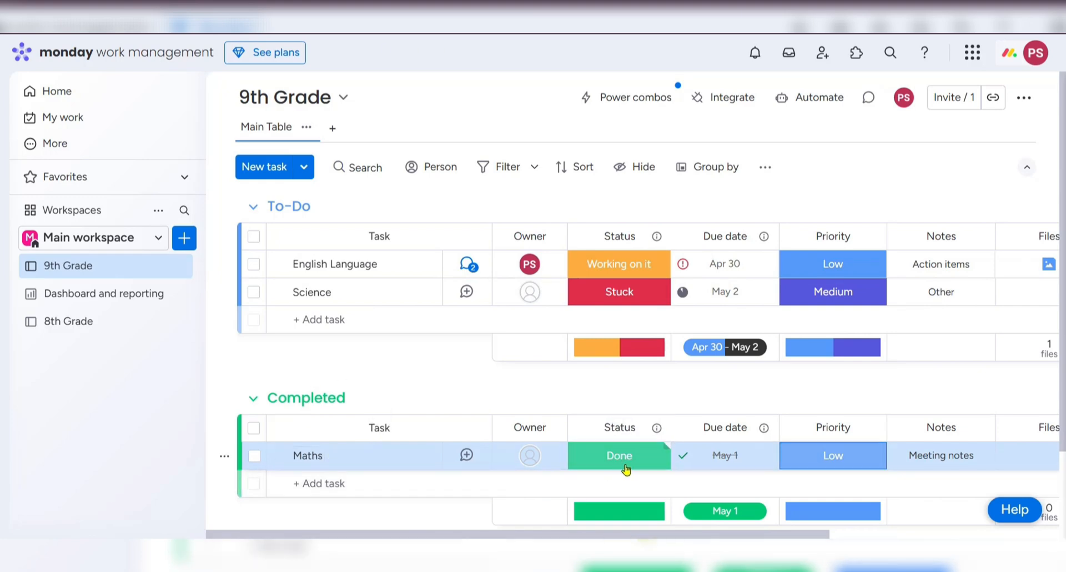
scroll(644, 389, down, 3)
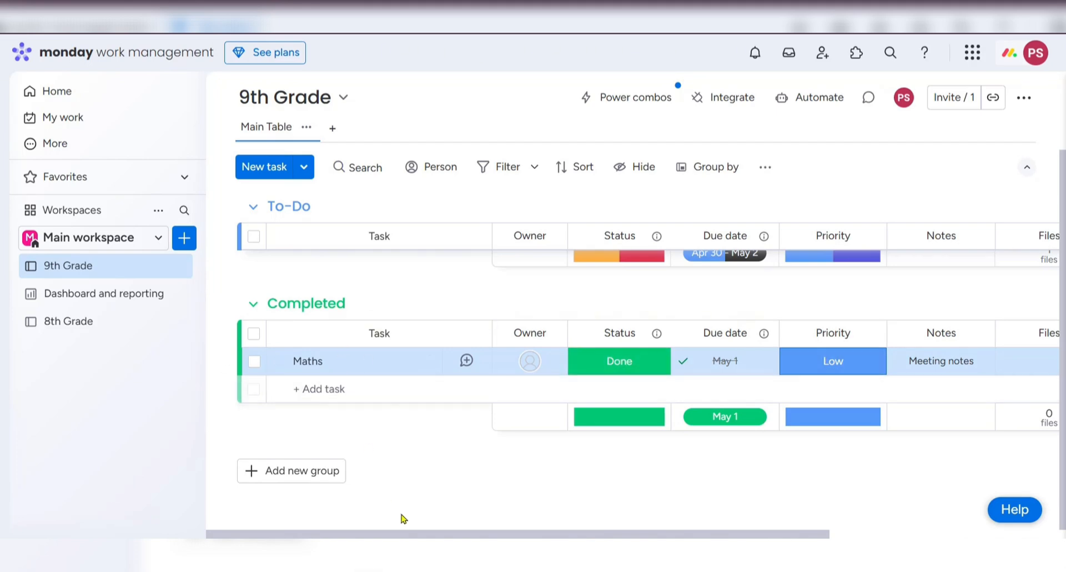
Add a new group named Delivered below the Completed group and set its colour to dark purple.
click(263, 473)
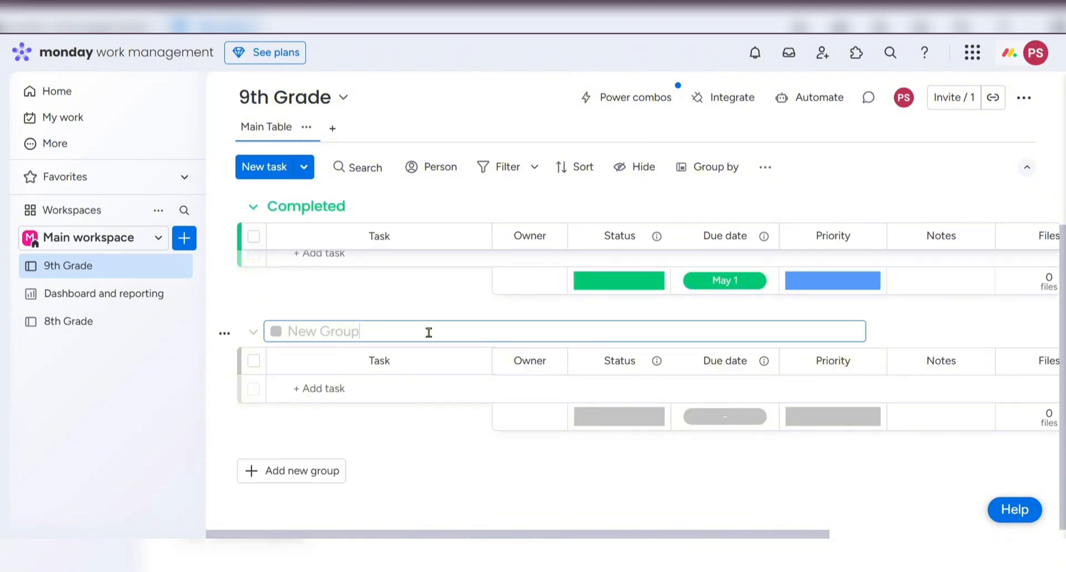
key(ctrl+a)
text(Delivered)
key(Return)
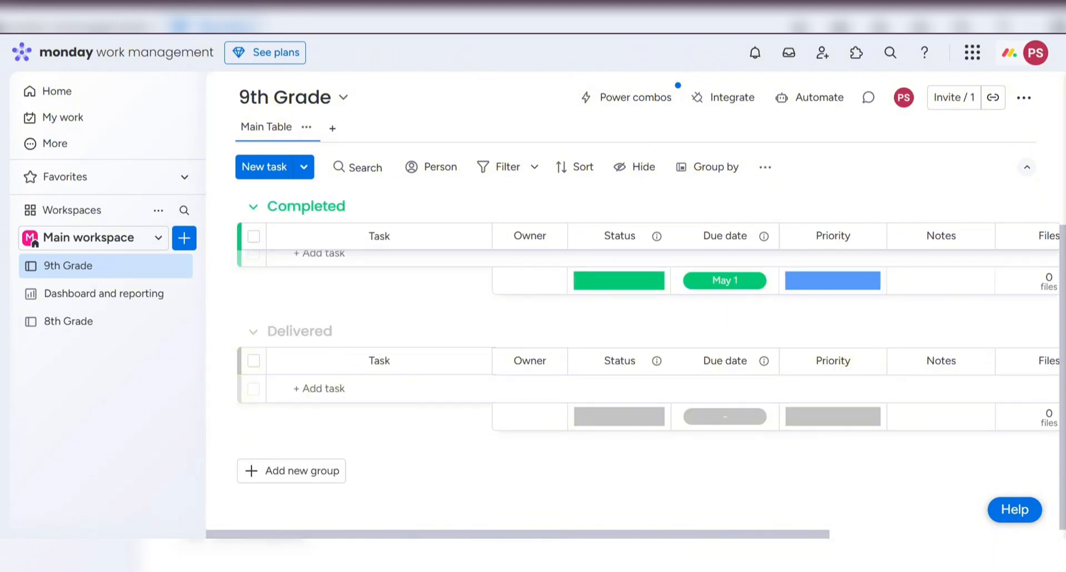
click(254, 332)
click(268, 407)
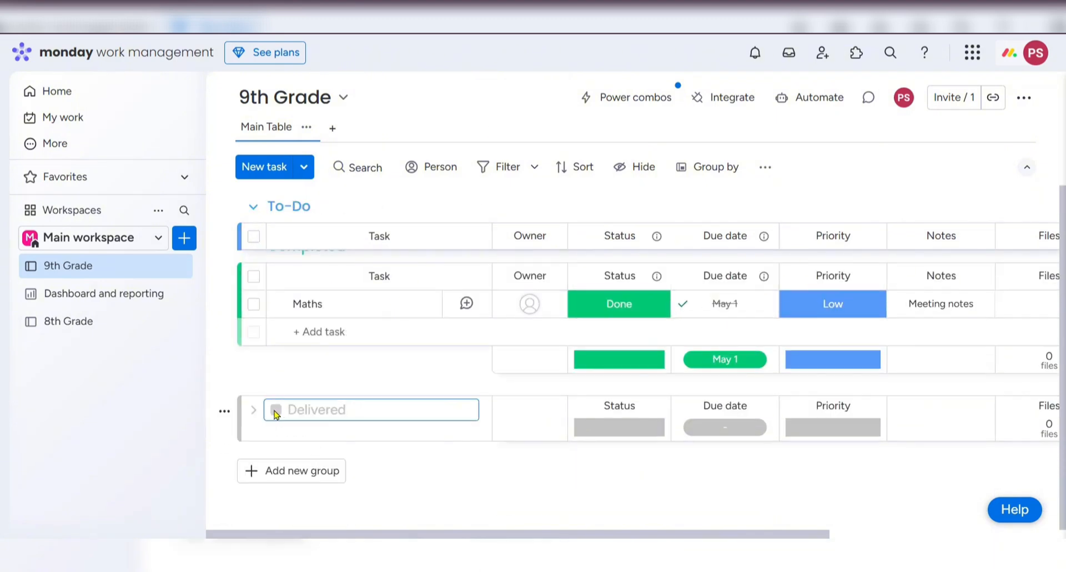
click(275, 411)
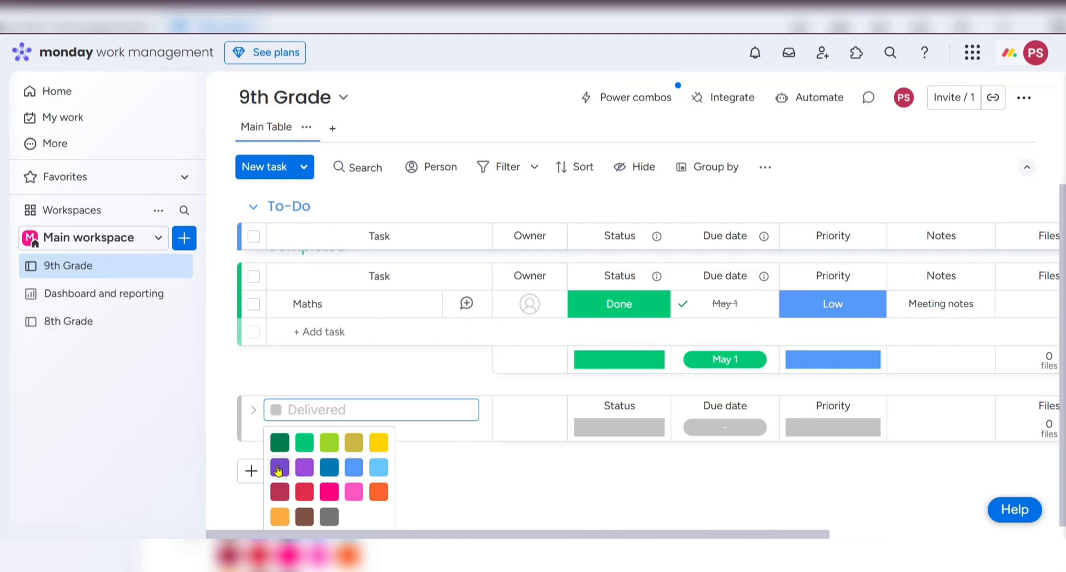
click(279, 469)
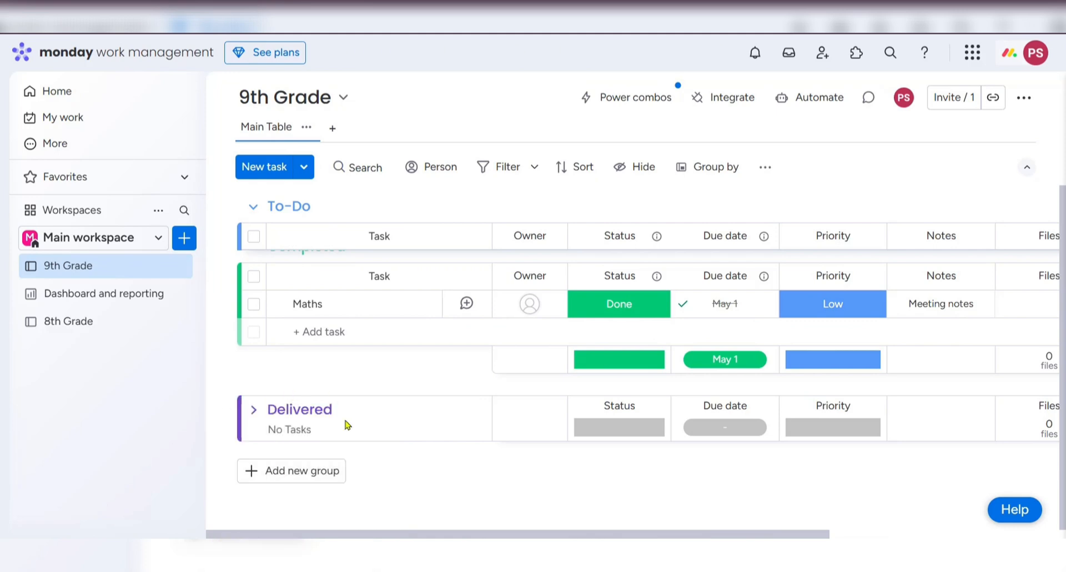
Expand the Delivered group, collapse it and expand it again.
click(251, 410)
scroll(247, 378, down, 1)
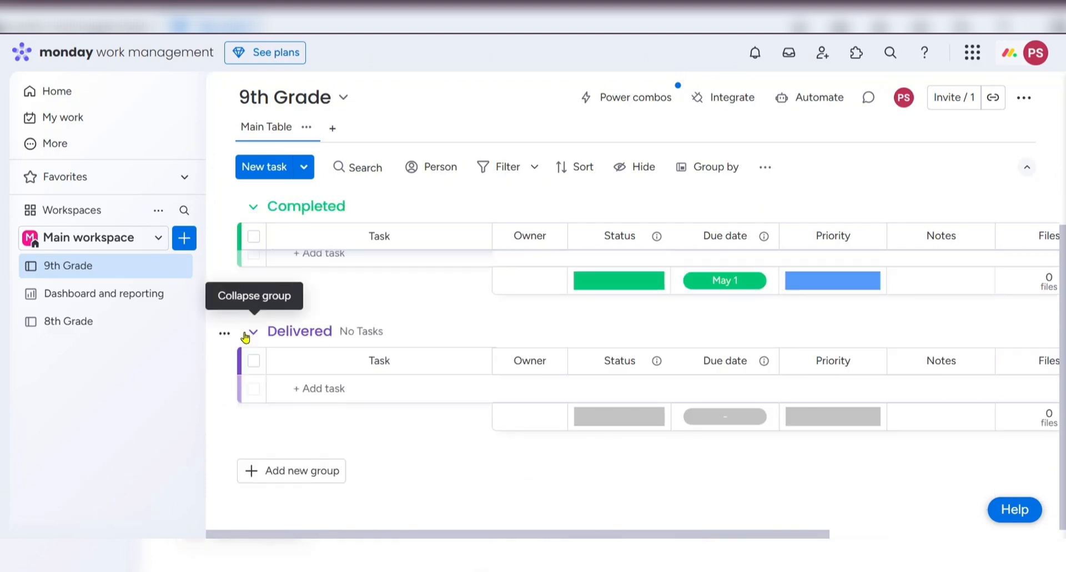
click(251, 334)
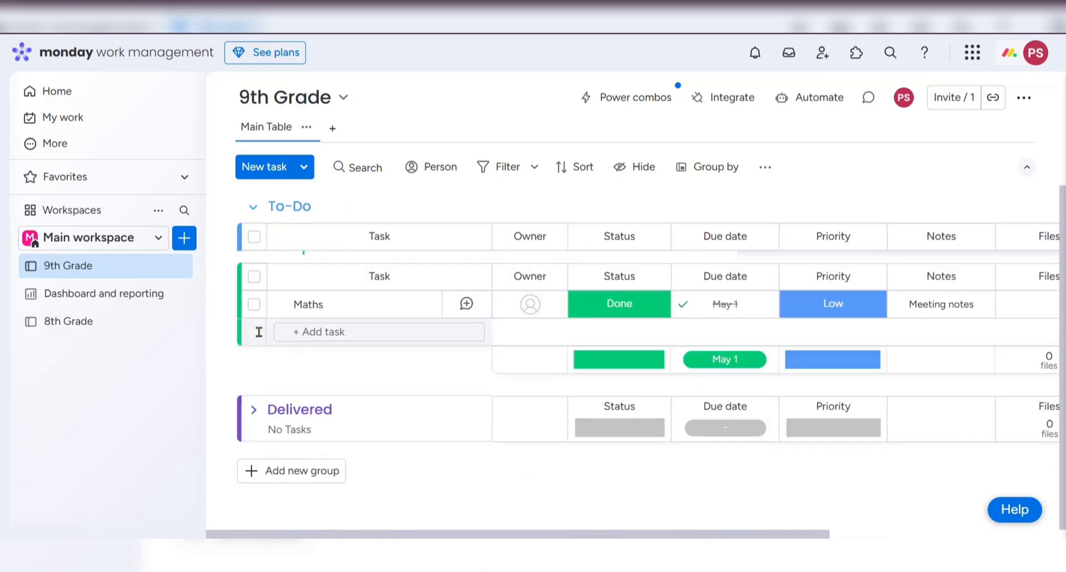
click(255, 412)
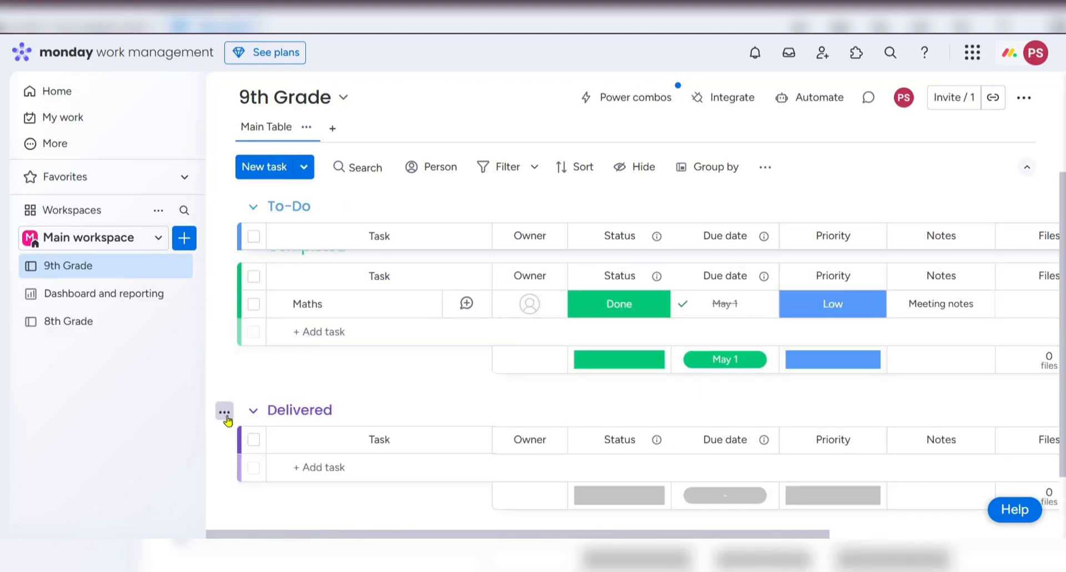
Review the options available for the Delivered group, including its apps, and those for the Owner column.
click(224, 413)
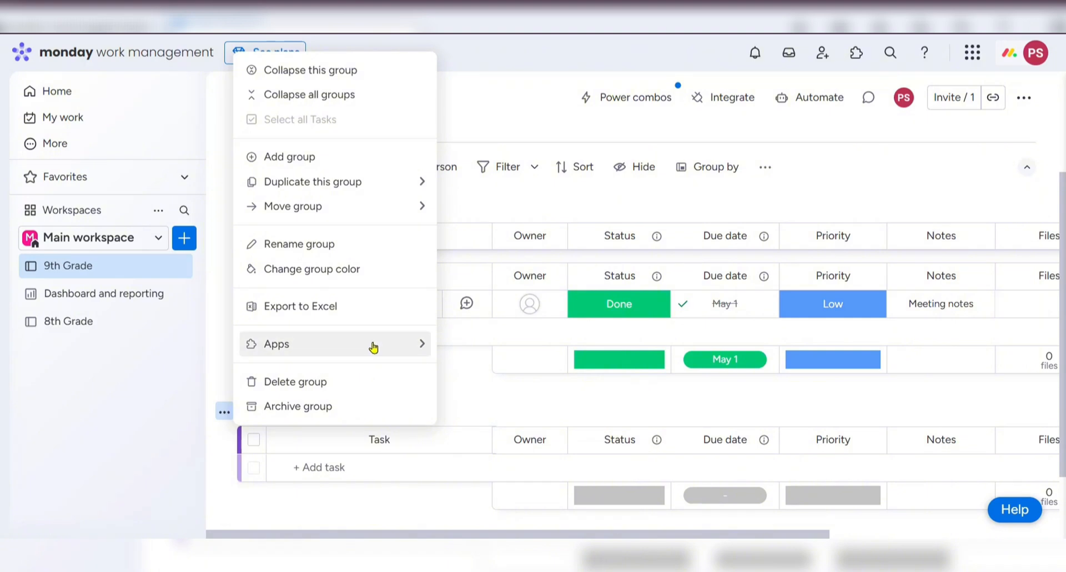
mouse_move(377, 352)
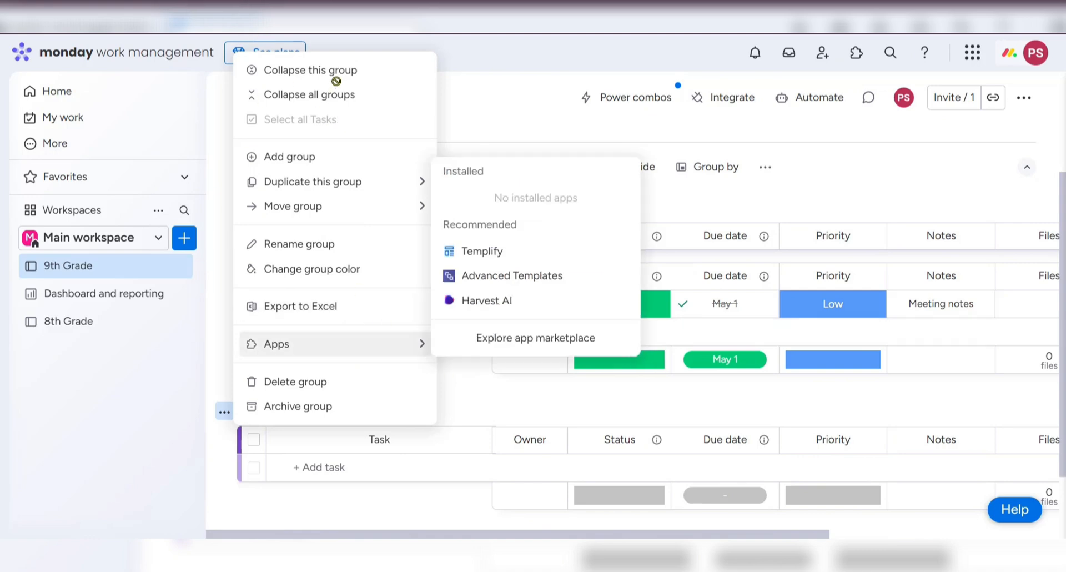
click(487, 363)
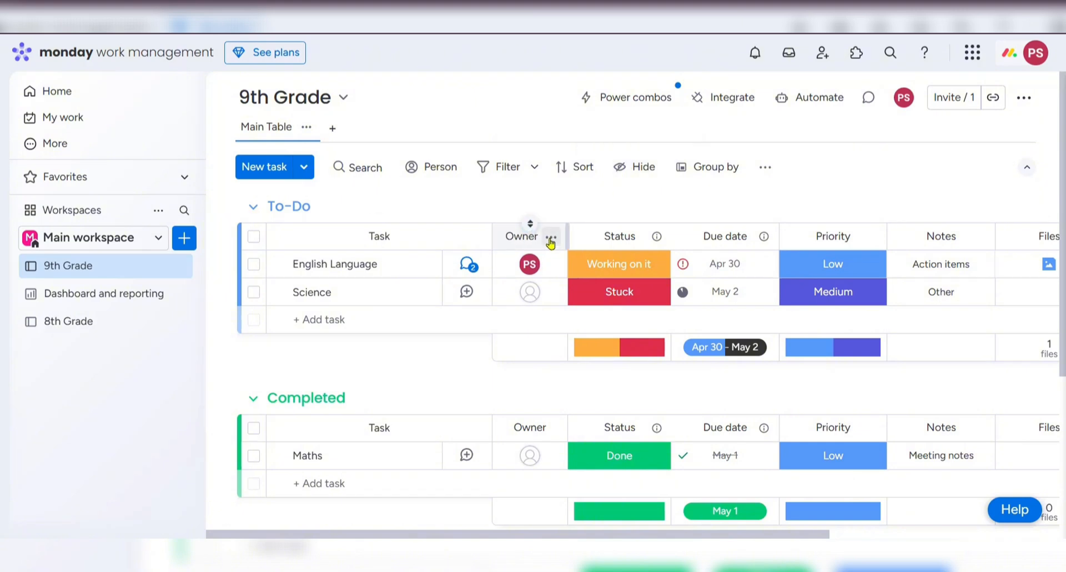
click(551, 238)
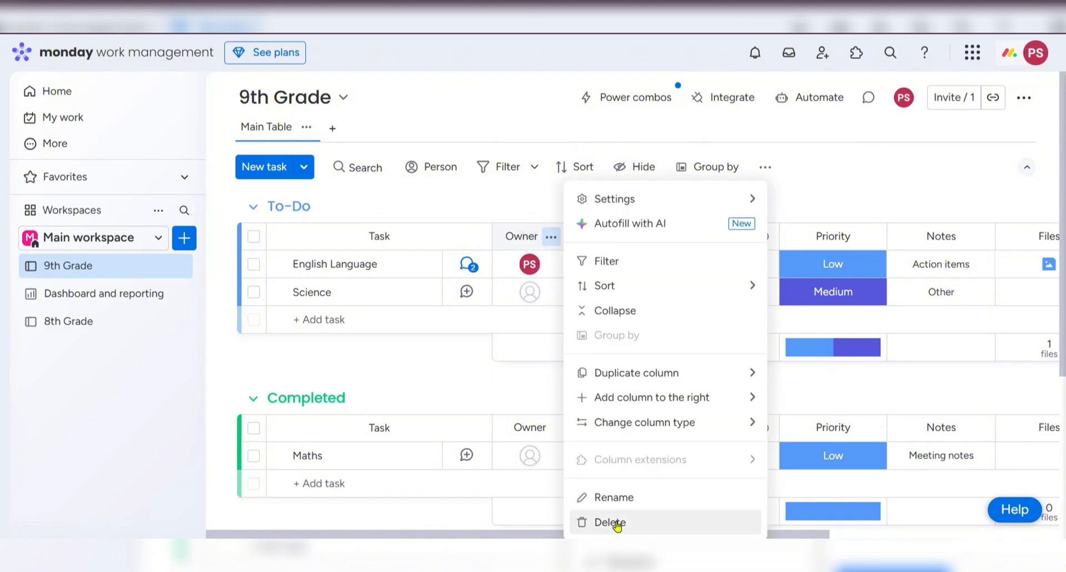
click(543, 198)
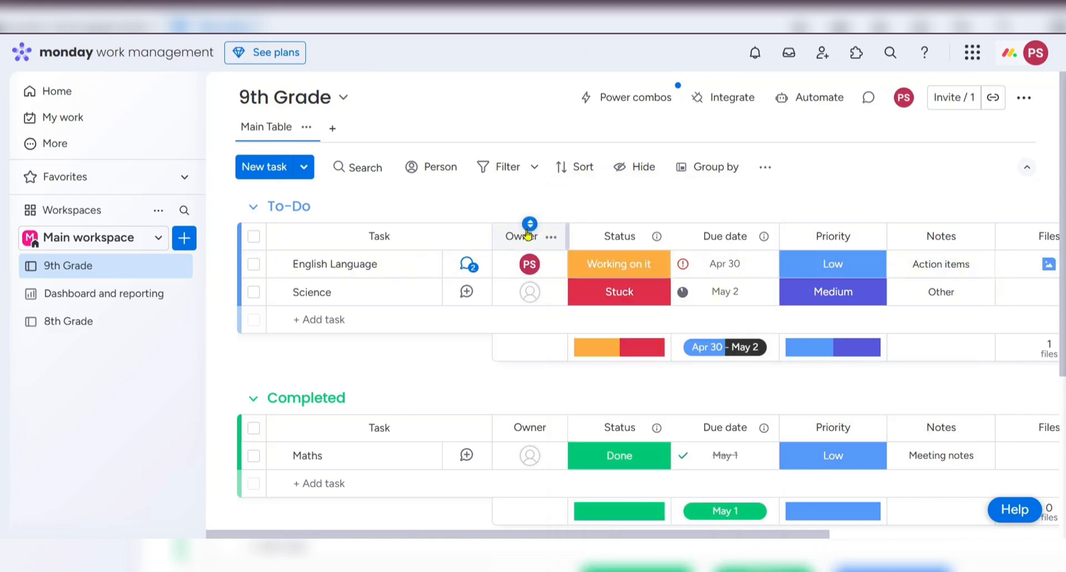
Hide the Owner column on the 9th Grade board and show it again.
click(632, 167)
scroll(677, 297, down, 1)
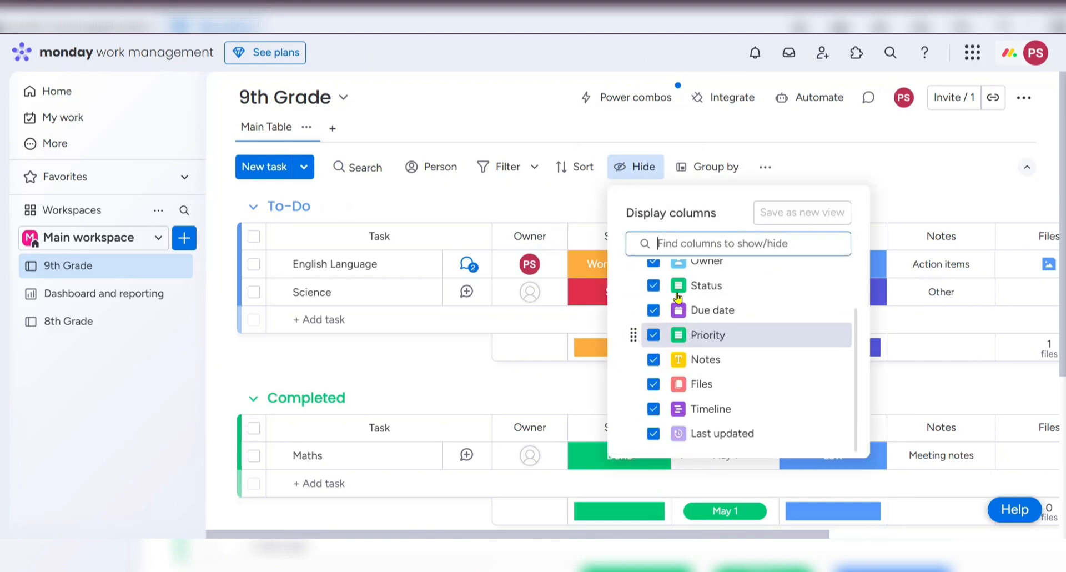
scroll(677, 297, up, 2)
click(698, 331)
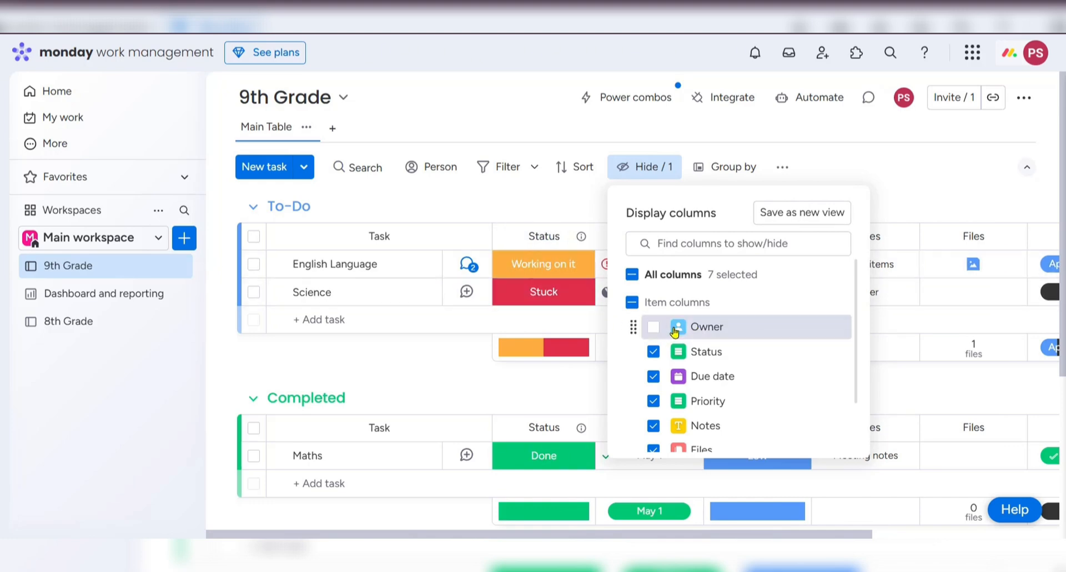
click(651, 327)
click(655, 163)
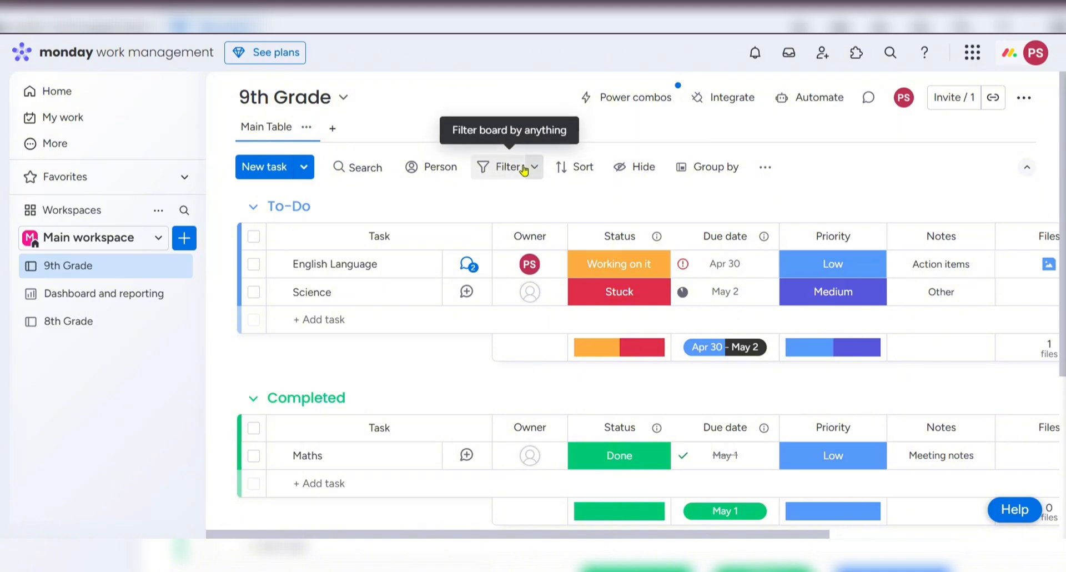
Filter the 9th Grade board with an advanced filter where Status is Stuck.
click(492, 172)
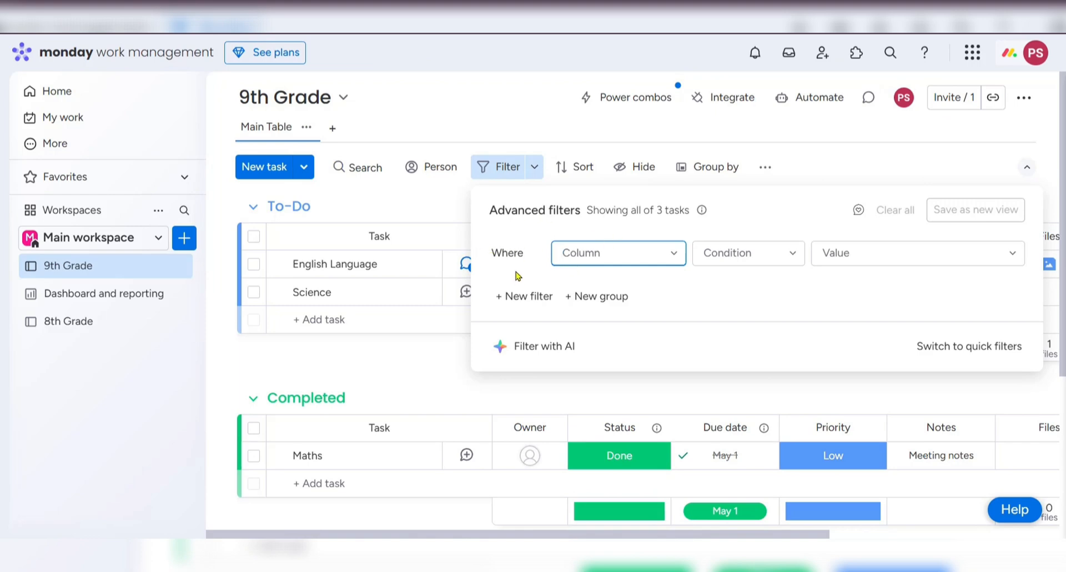
click(673, 253)
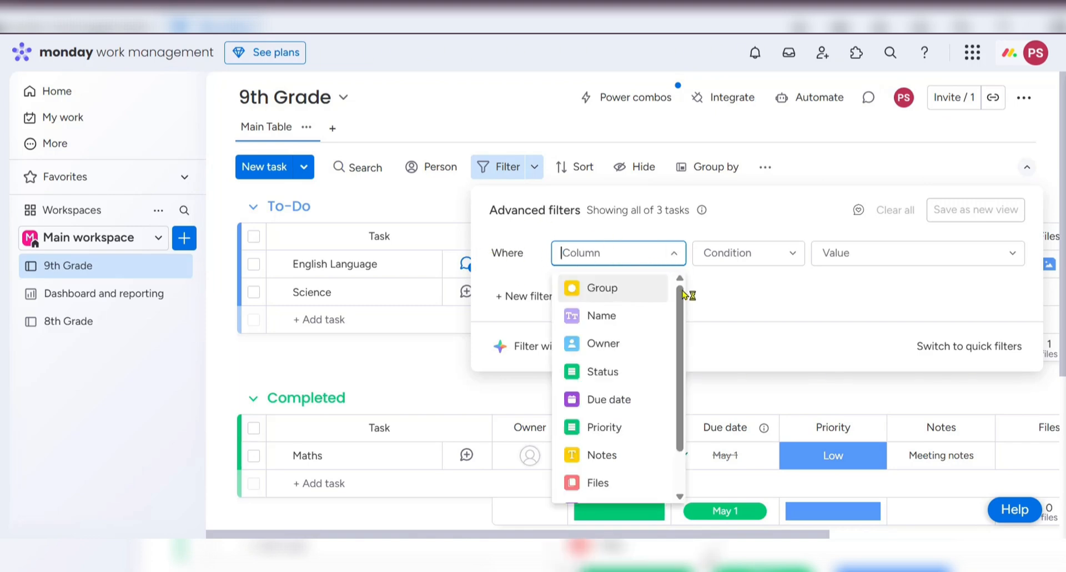
scroll(636, 355, down, 2)
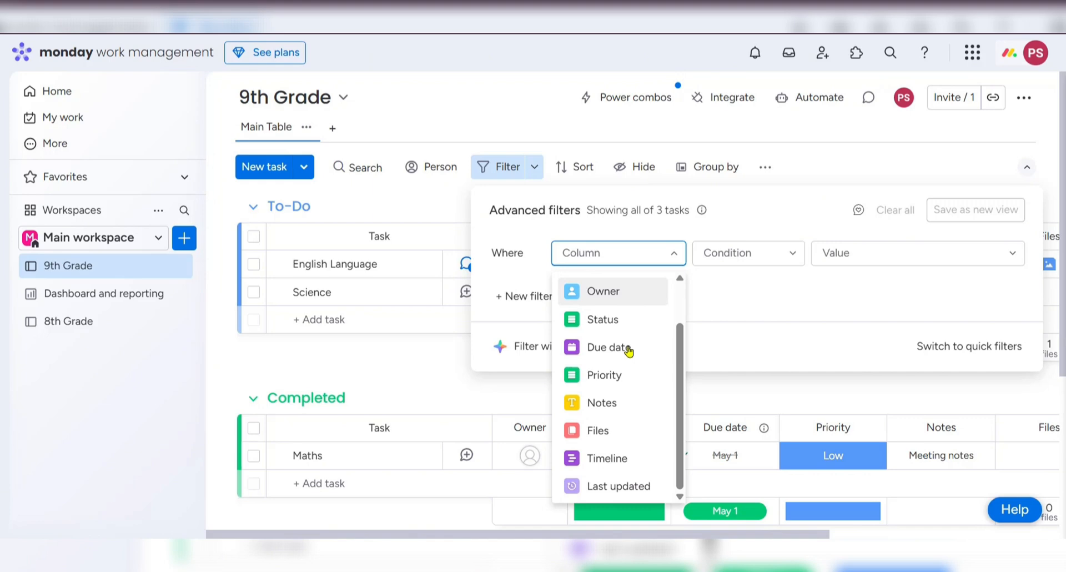
click(615, 318)
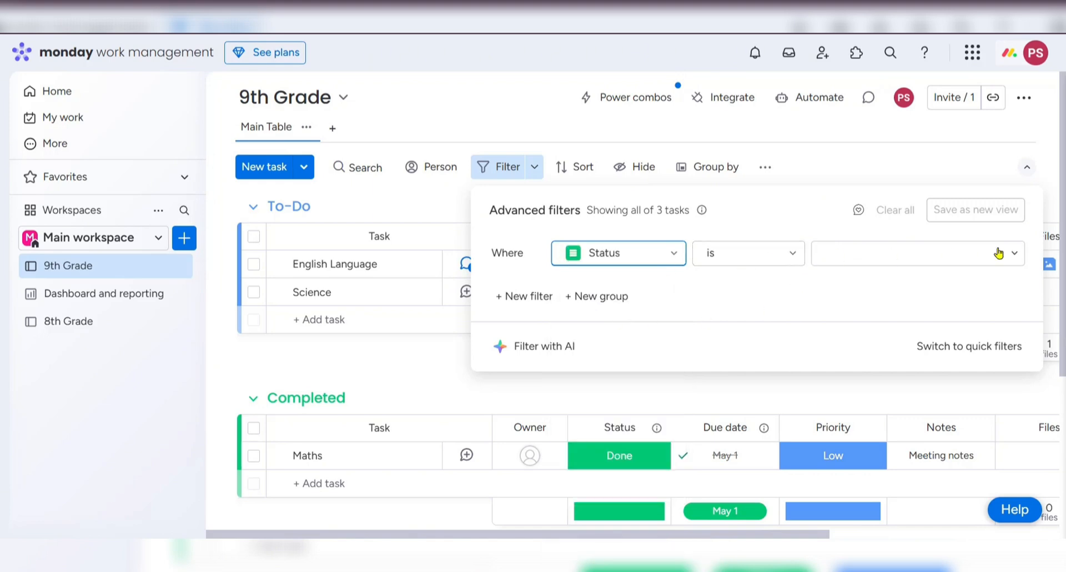
click(1015, 253)
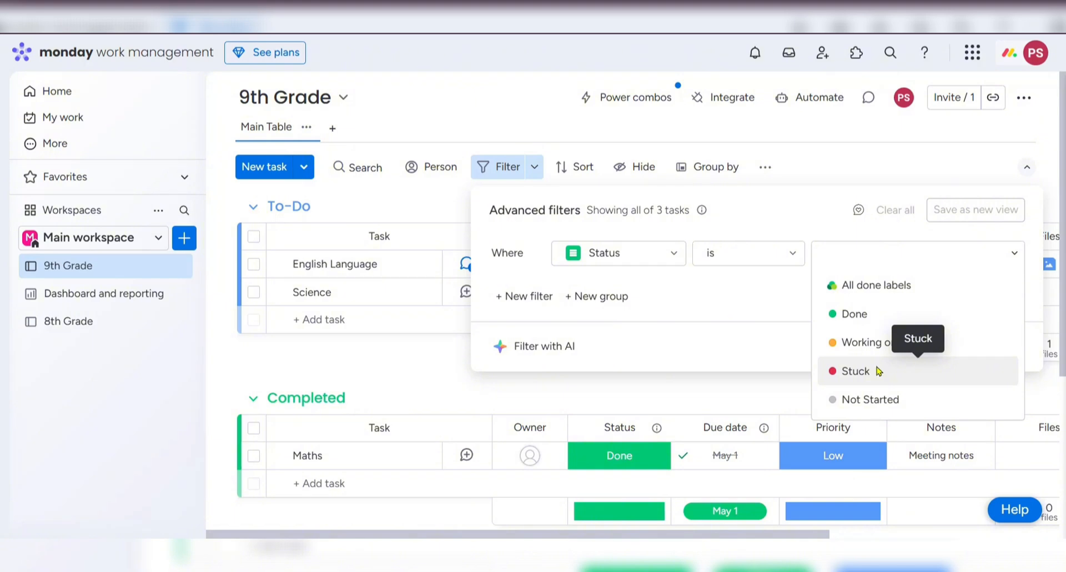
click(878, 371)
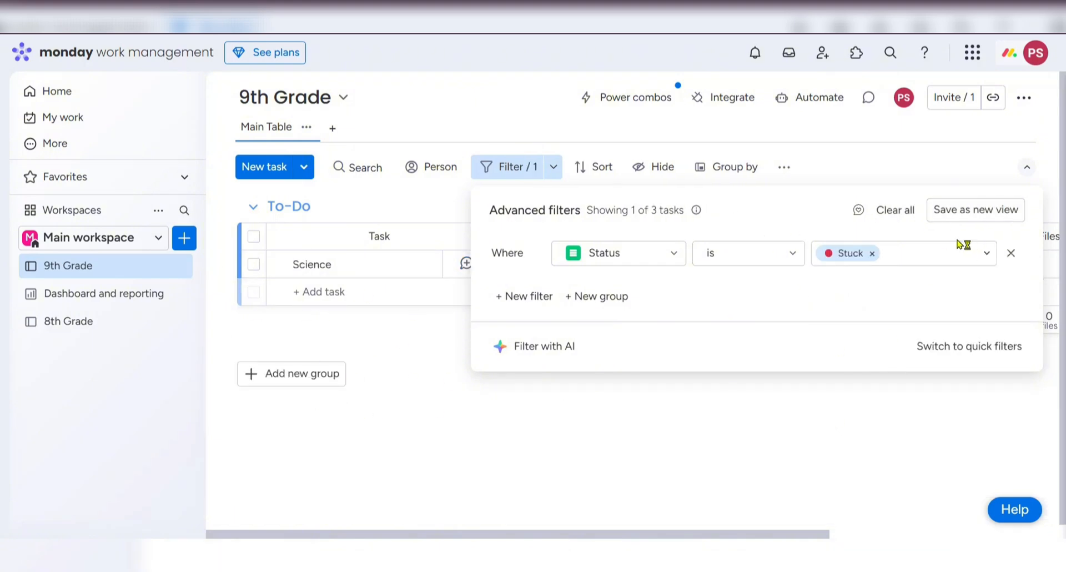
Remove the Stuck value from the status filter, reapply it and inspect the filtered Science task.
click(872, 254)
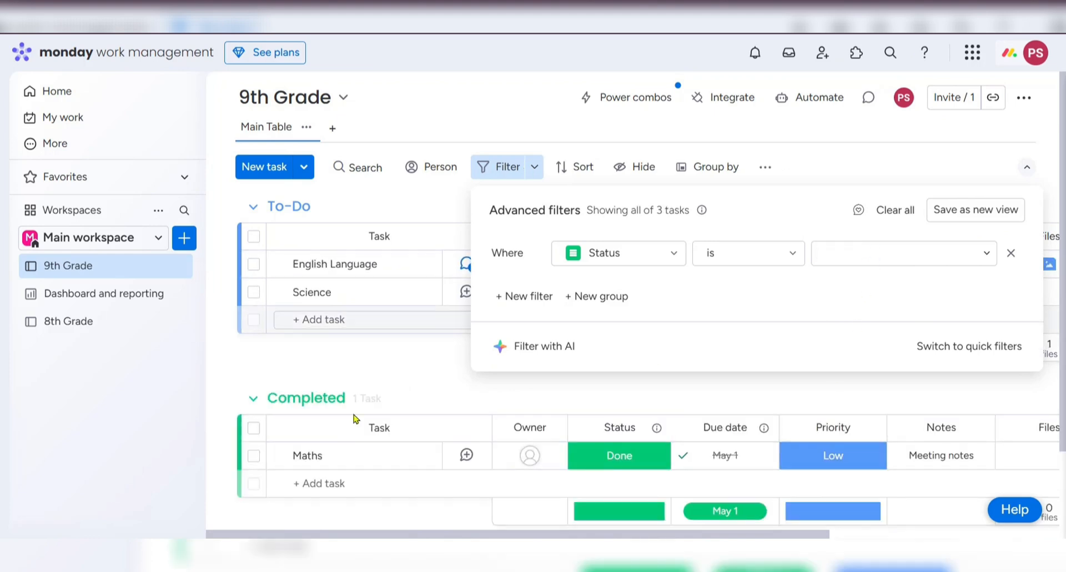
click(988, 256)
click(878, 371)
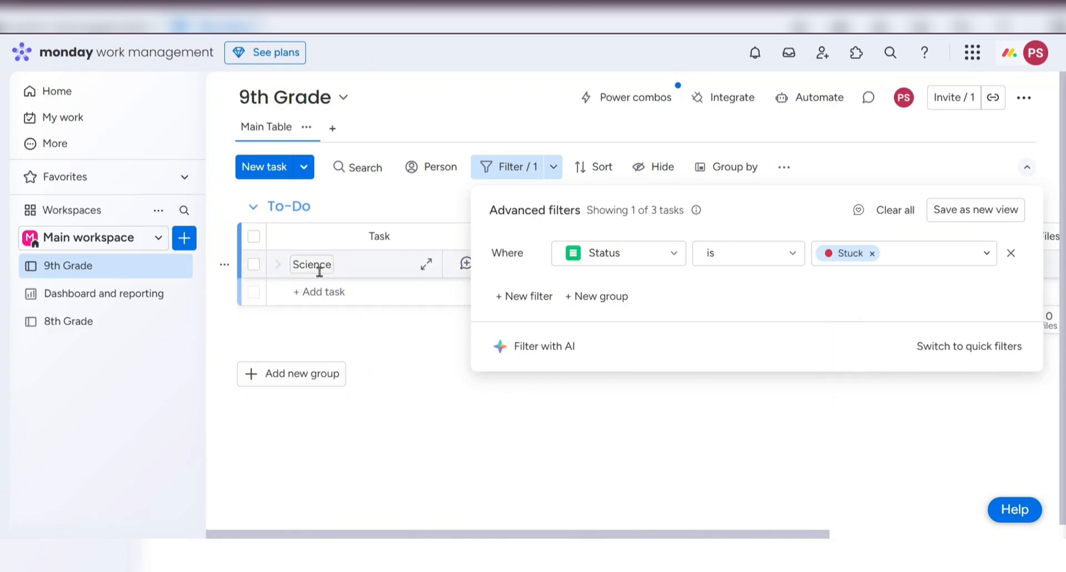
click(407, 328)
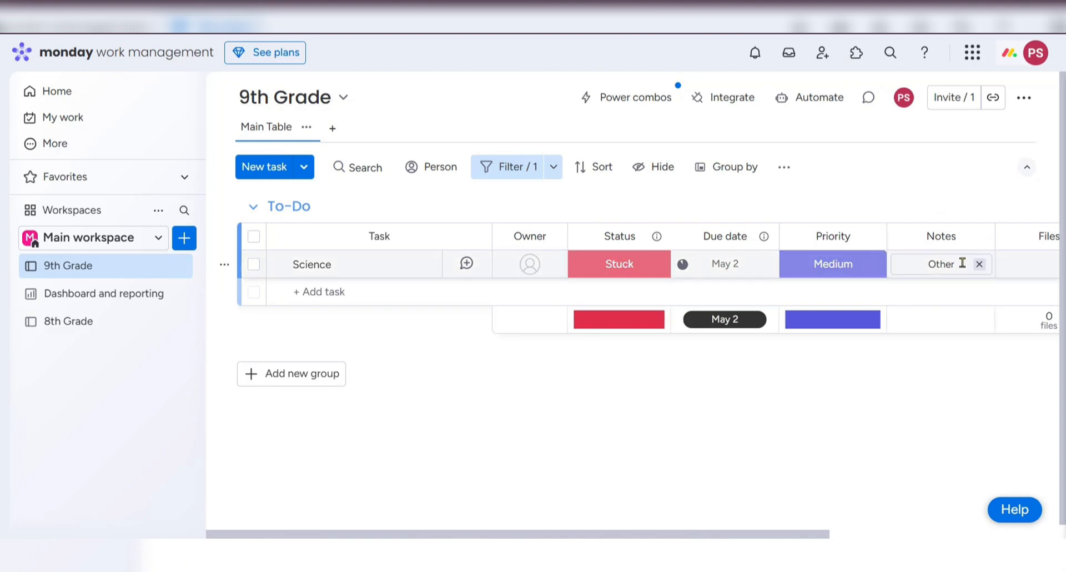
click(950, 264)
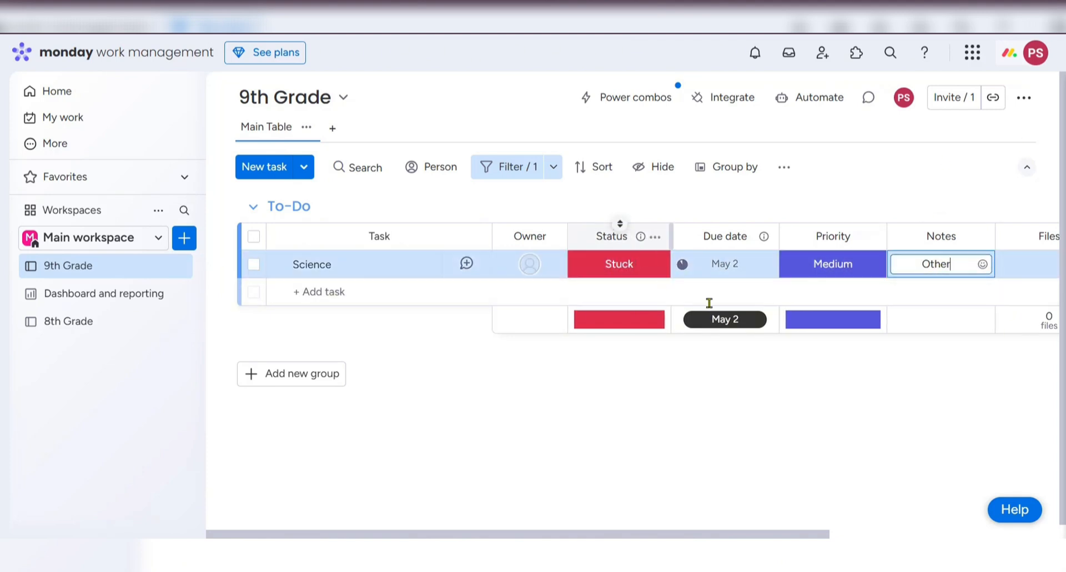
Replace the Stuck value in the status filter with Working on it.
click(554, 168)
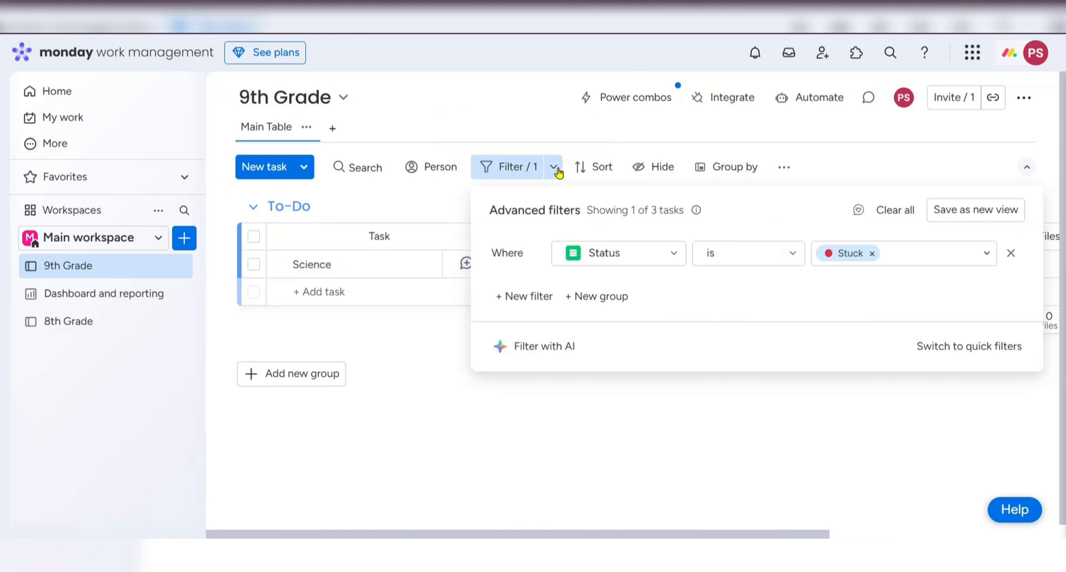
click(873, 255)
click(982, 255)
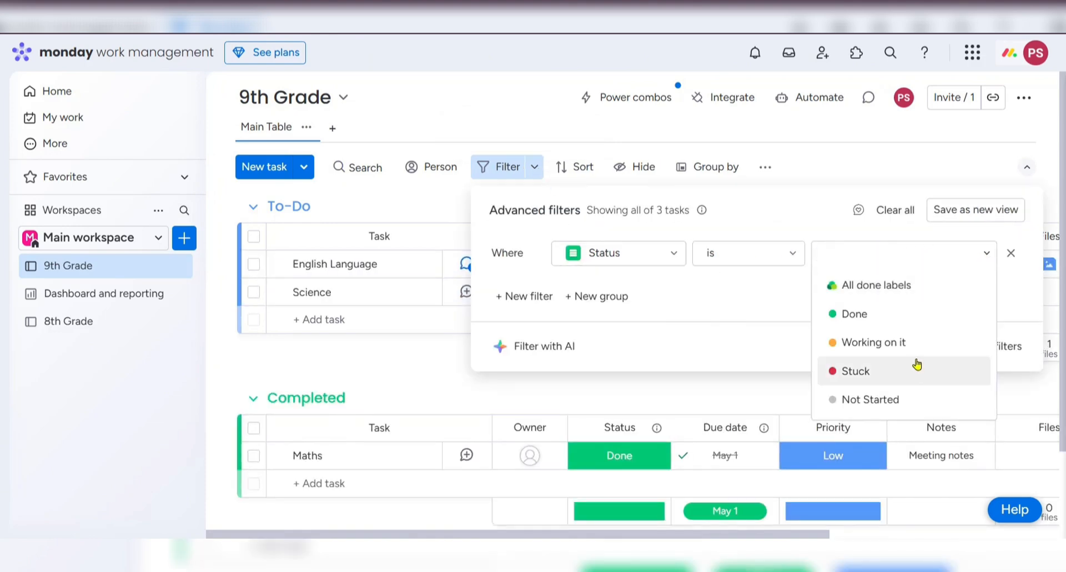
click(899, 343)
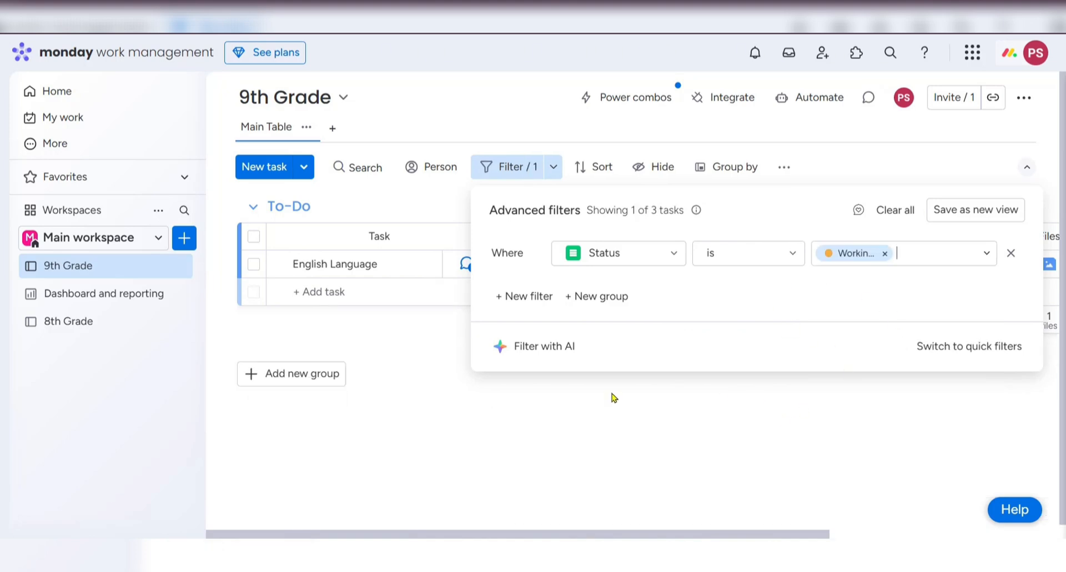
click(438, 361)
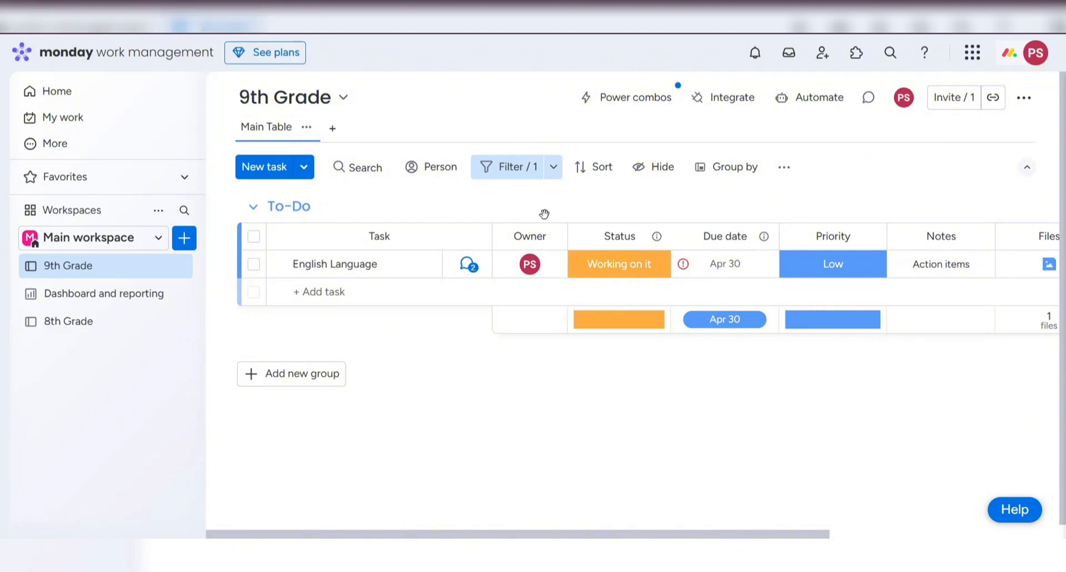
Change the account's display theme to Dark.
click(1035, 55)
mouse_move(934, 332)
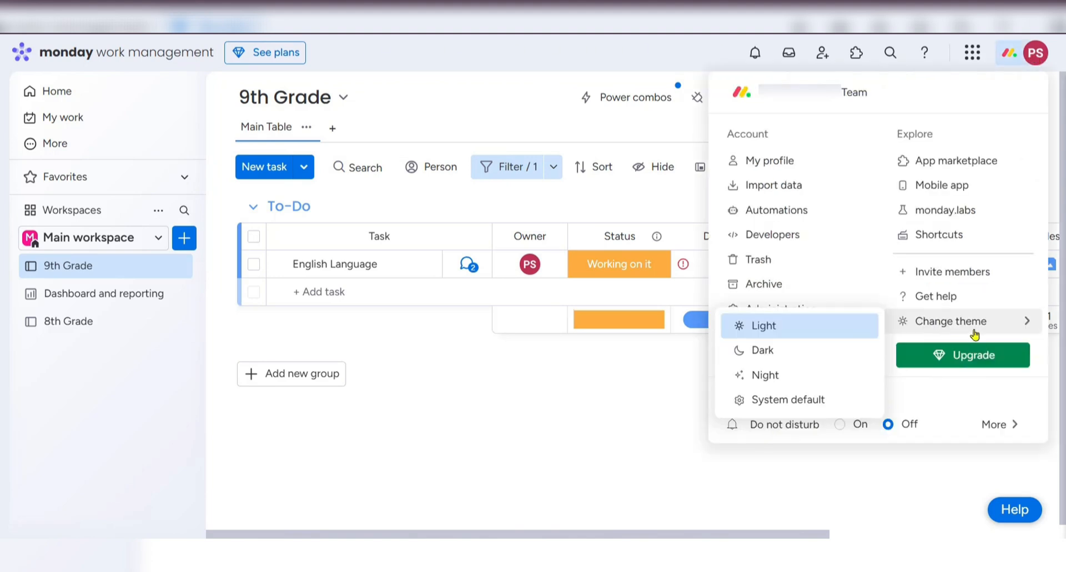
click(771, 350)
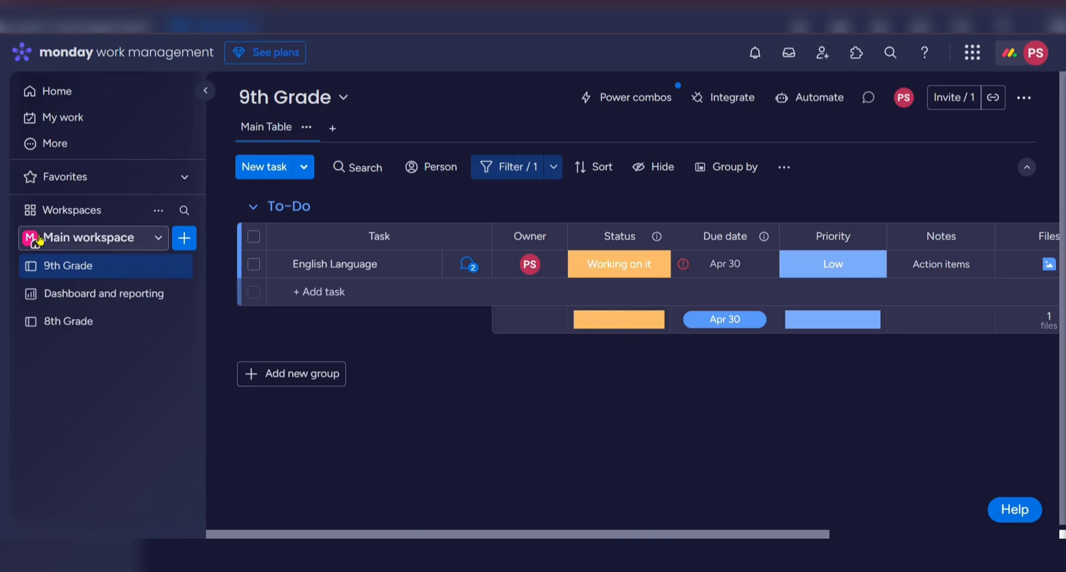
Add the 9th Grade board to favorites and expand the Favorites list.
click(178, 265)
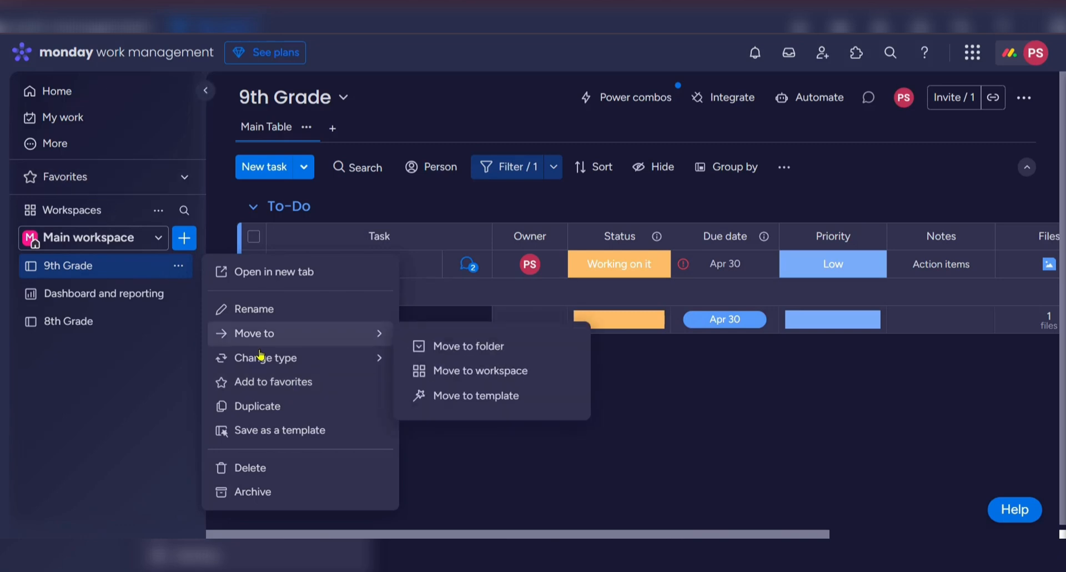
click(266, 381)
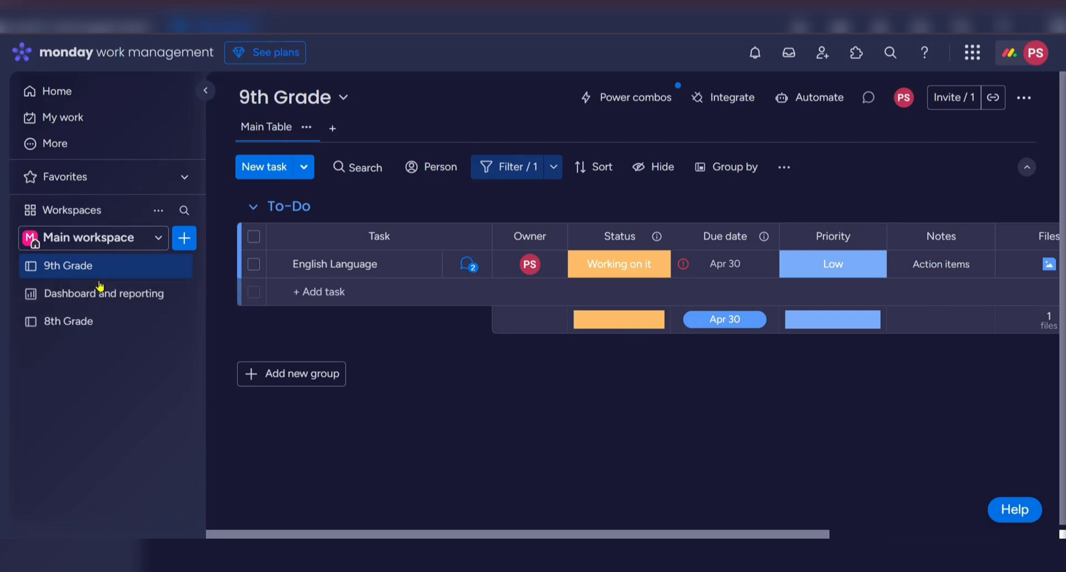
click(182, 178)
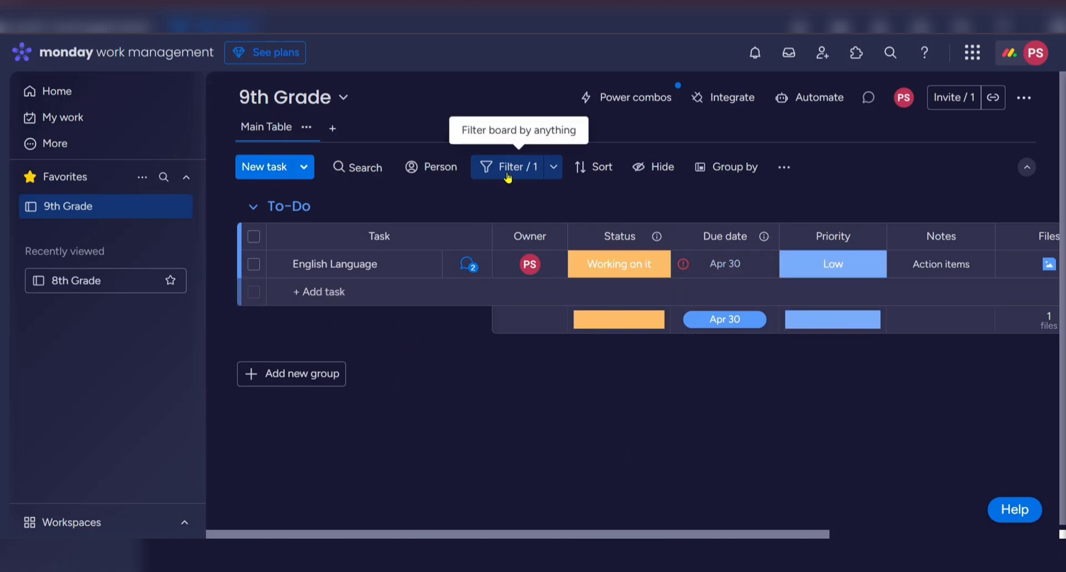
Remove the Working on it value from the 9th Grade board's status filter and close the filter settings.
click(553, 169)
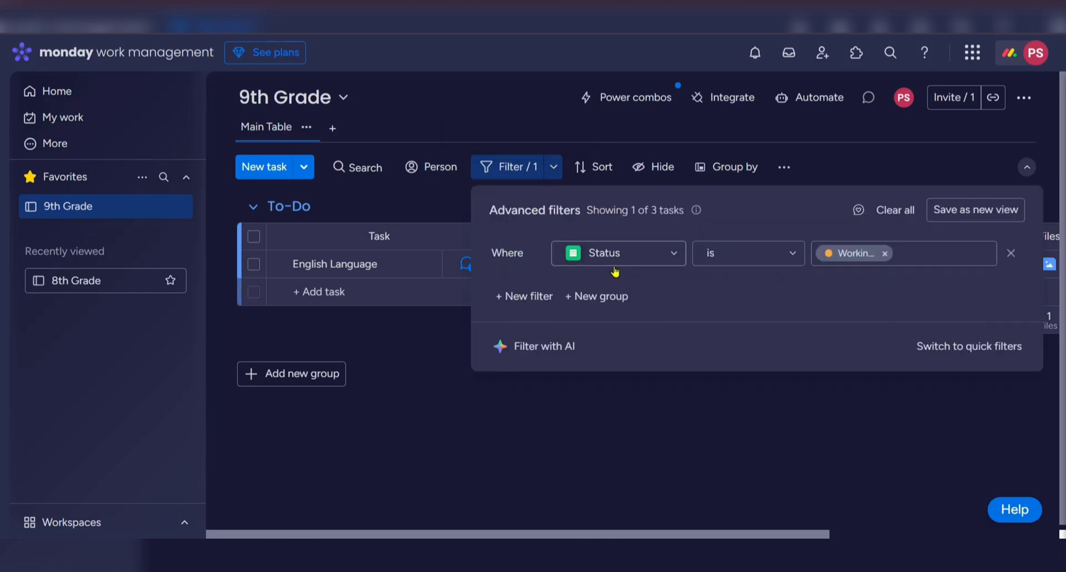
click(885, 254)
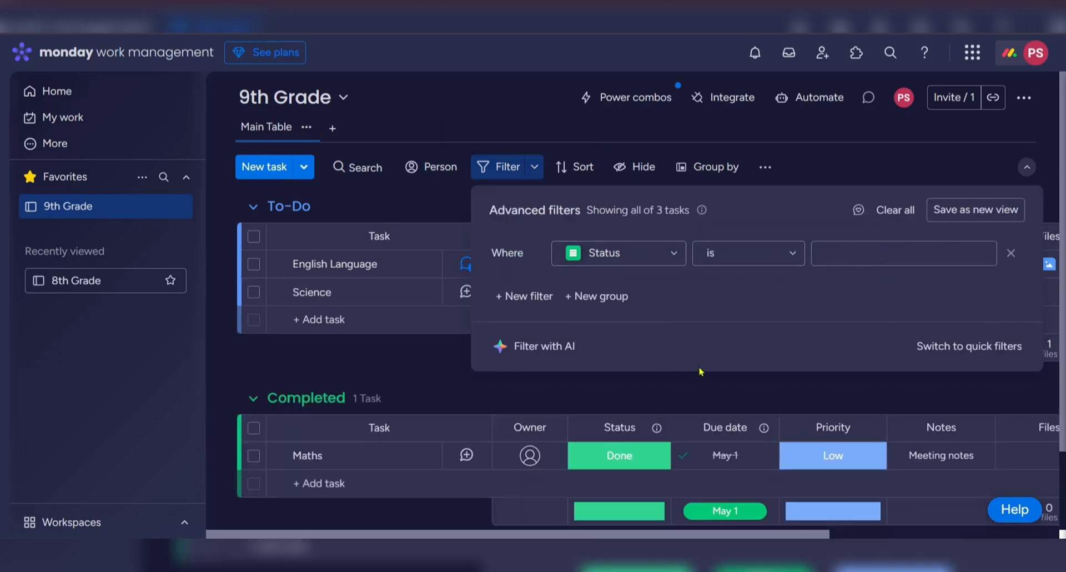
click(410, 367)
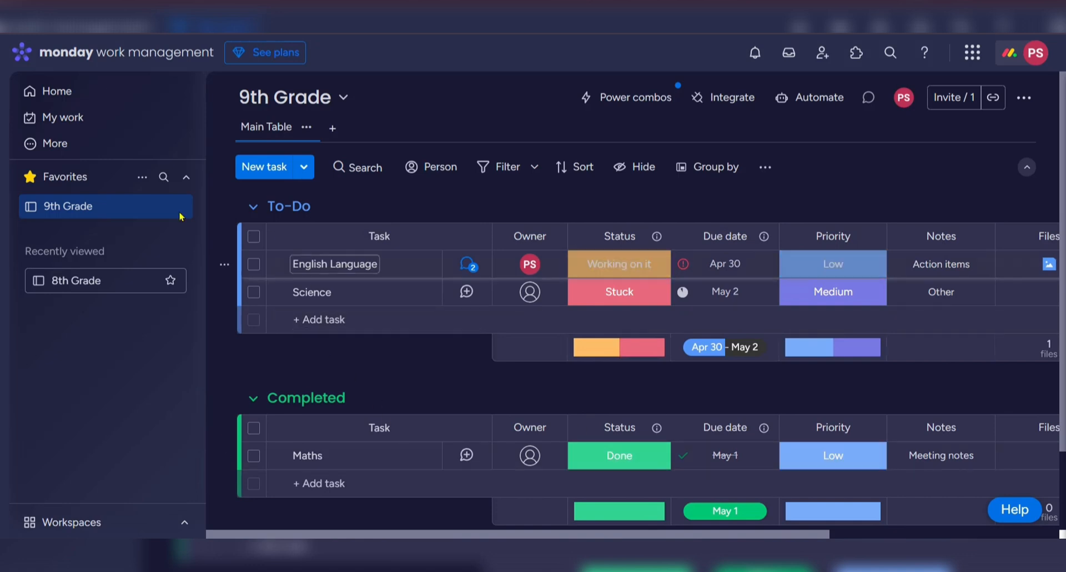
Add a Chart view to the 9th Grade board and look over its task status bars.
click(332, 128)
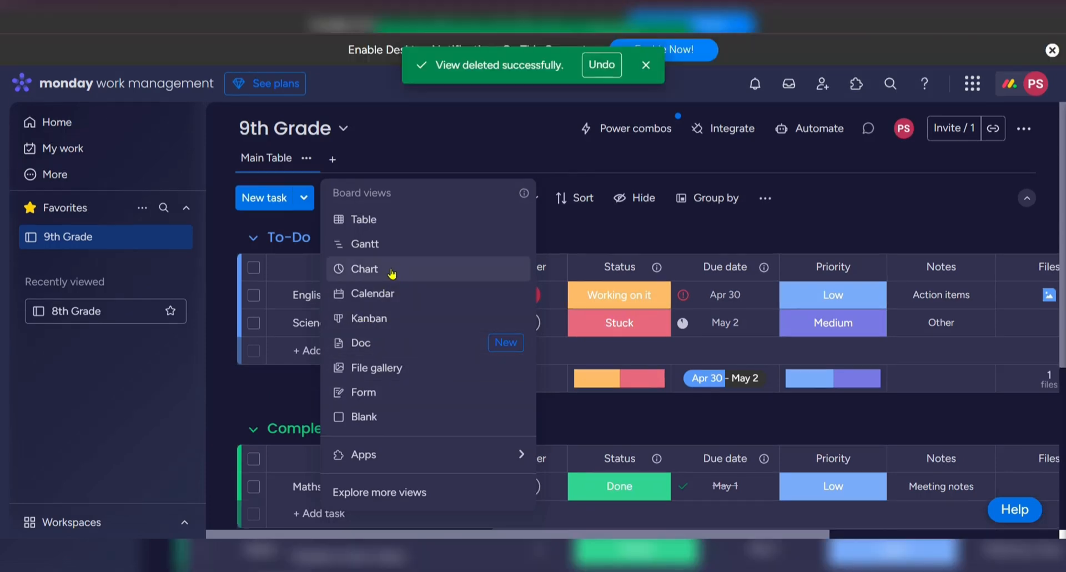
click(396, 276)
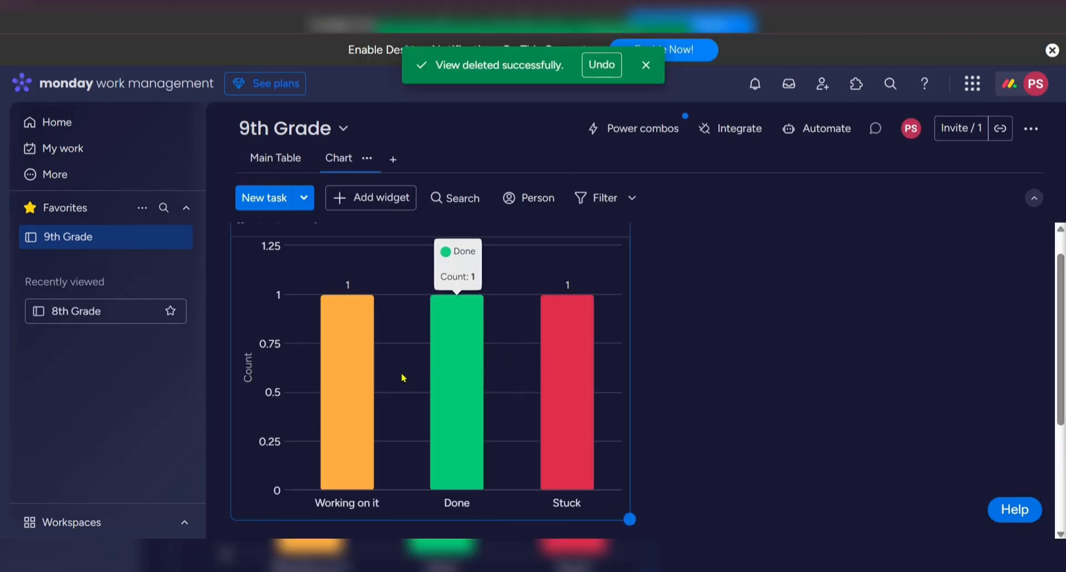
scroll(361, 342, down, 3)
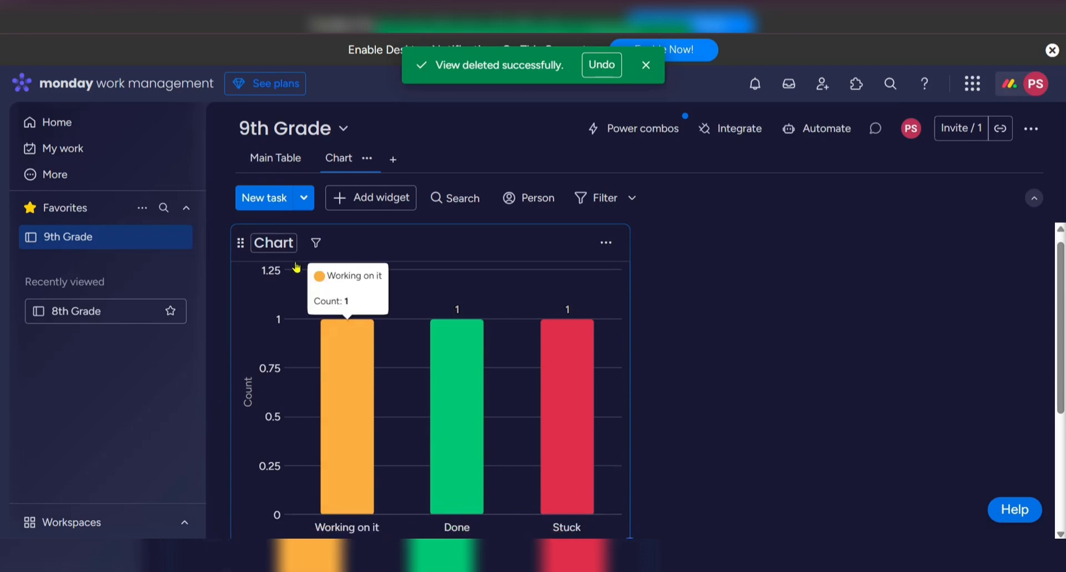
scroll(375, 338, up, 3)
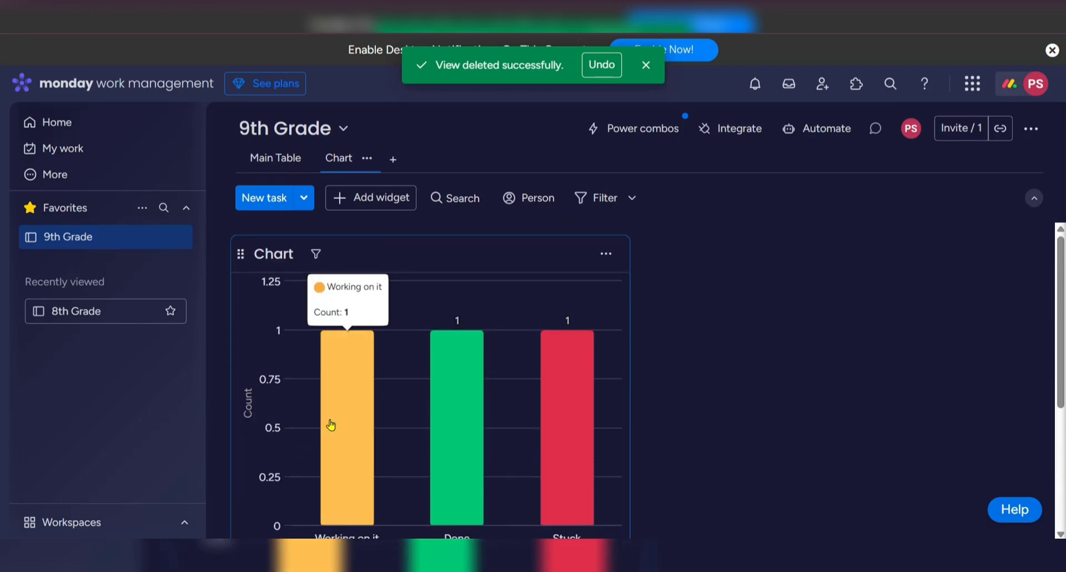
scroll(575, 423, down, 2)
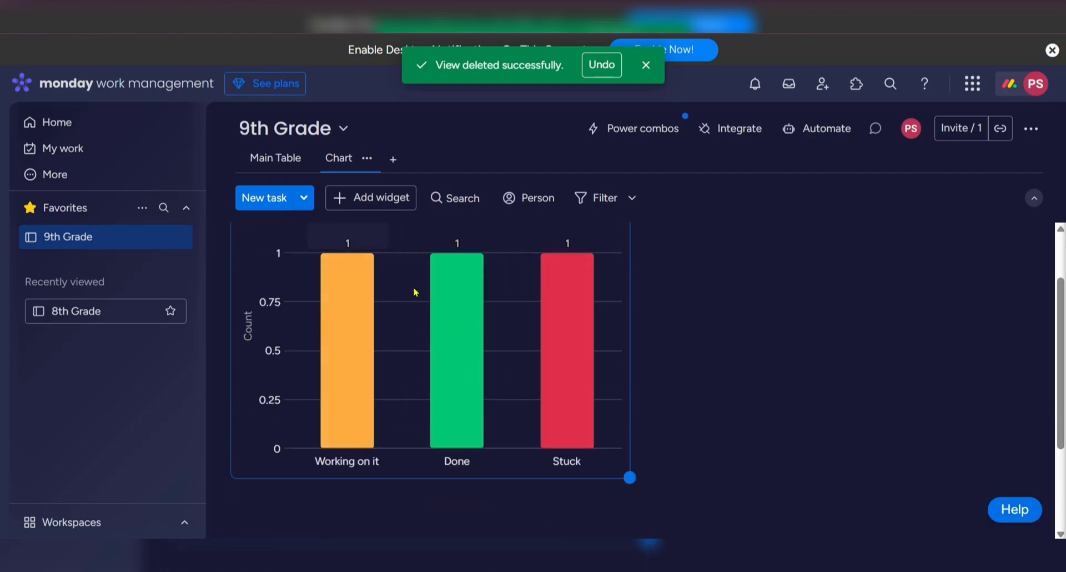
scroll(381, 360, up, 2)
scroll(557, 359, down, 4)
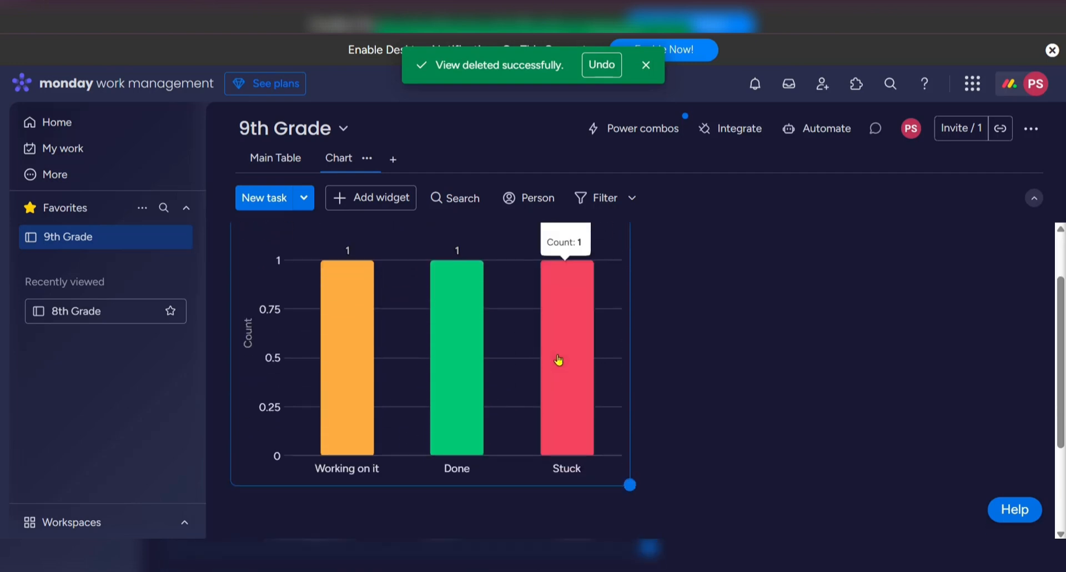
Inspect the tasks behind the chart's Stuck bar, close the full-screen chart and return to the Main Table view.
click(557, 358)
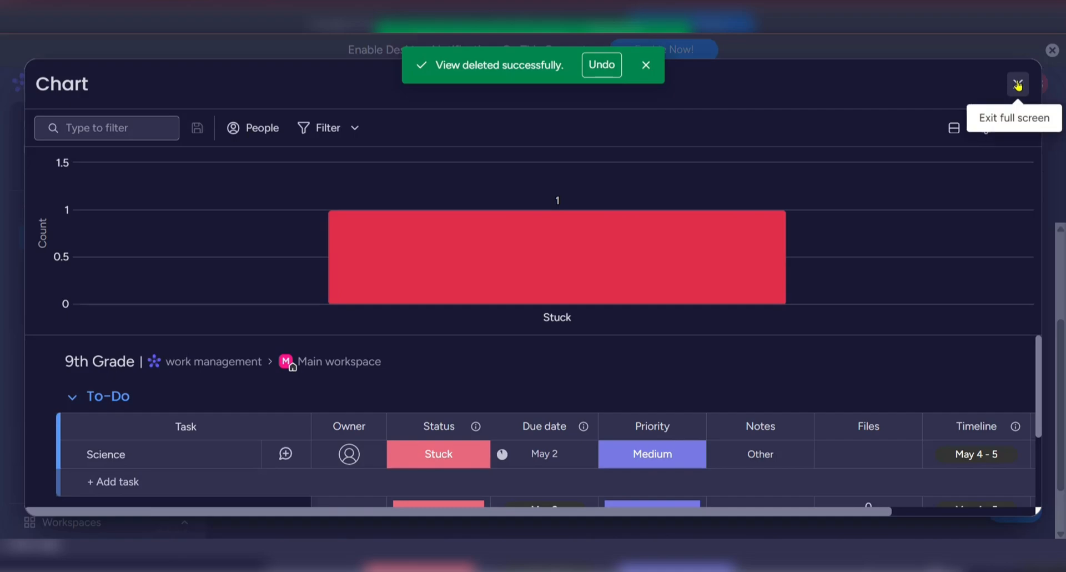
click(1018, 85)
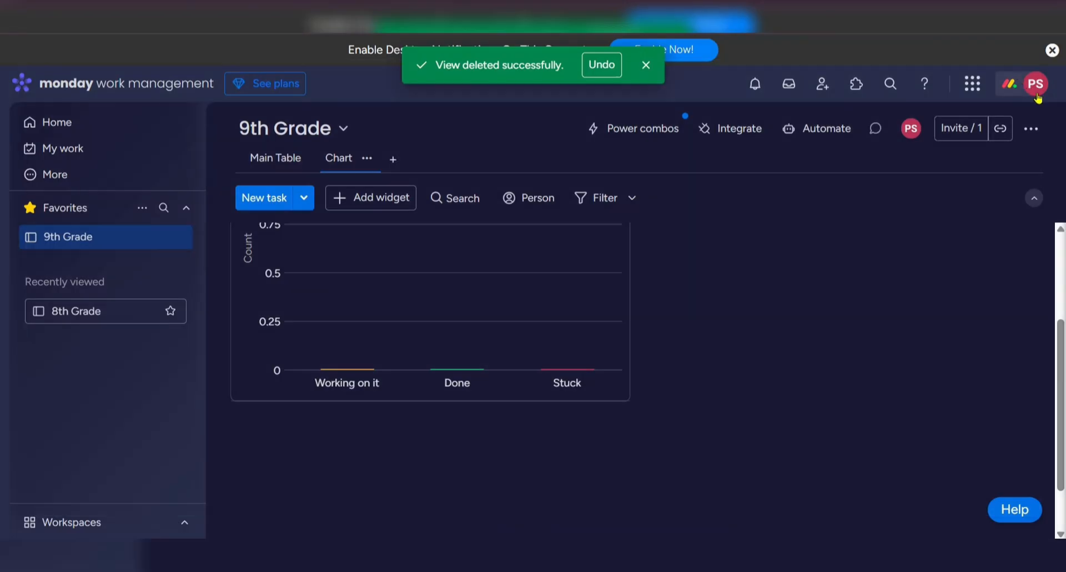
click(290, 164)
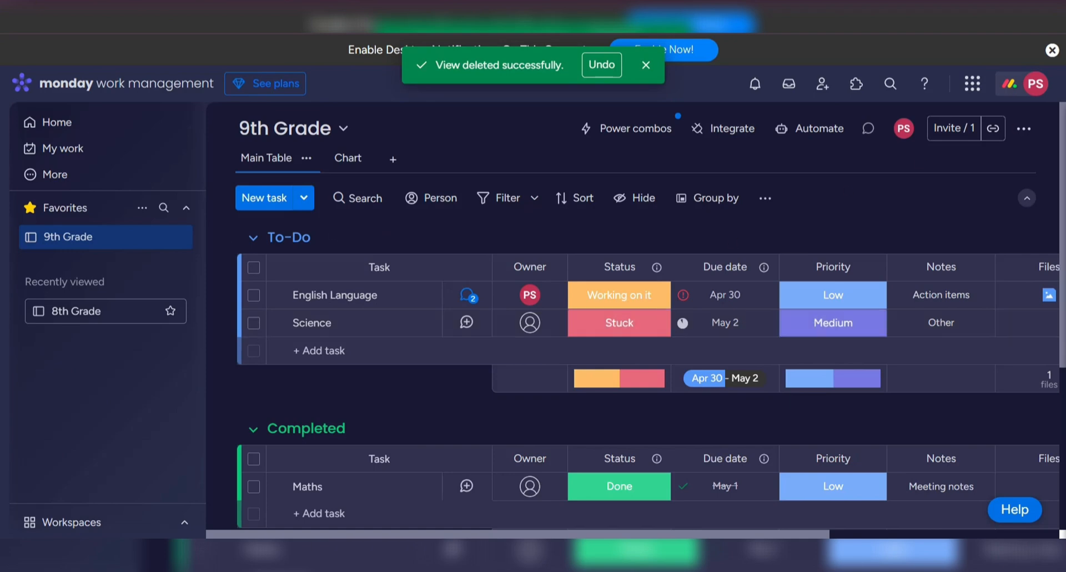